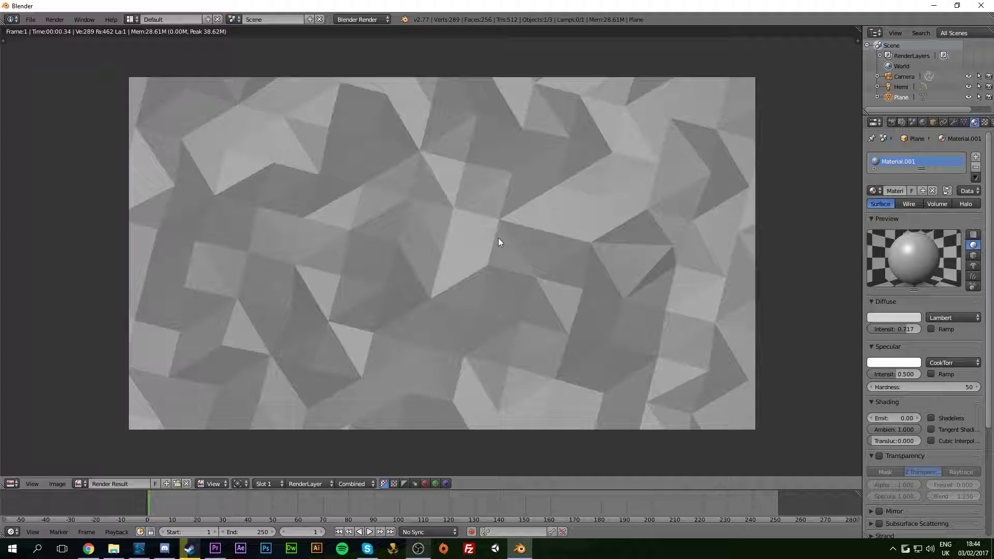
Leave the finished render, examine the low-poly plane in the 3D view and render it again.
key("Escape")
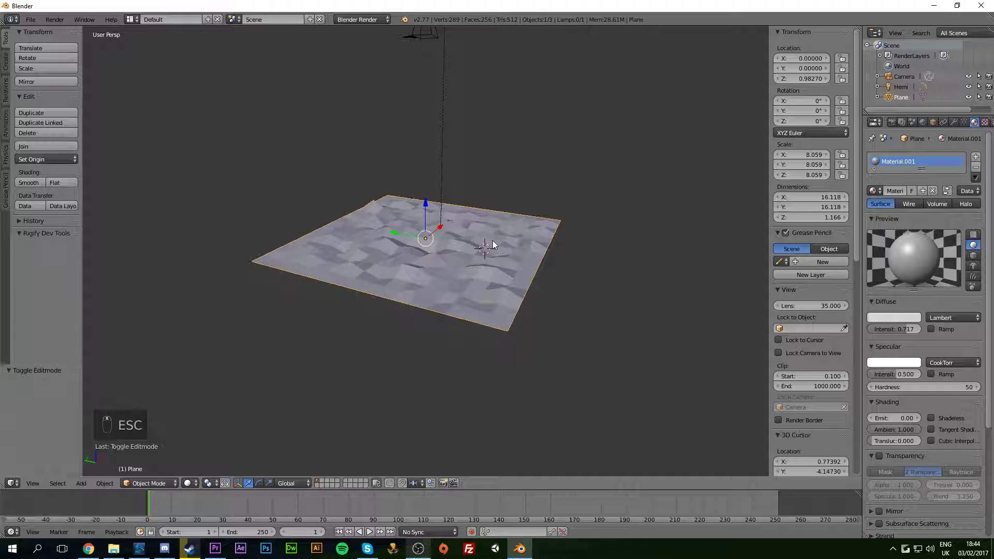
middle_click_drag(366, 236, 410, 243)
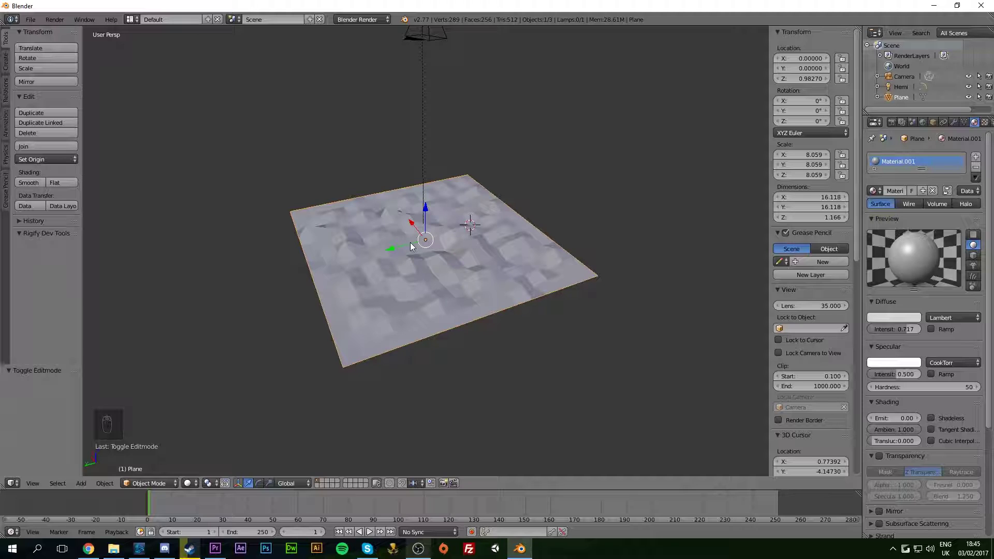
key("F12")
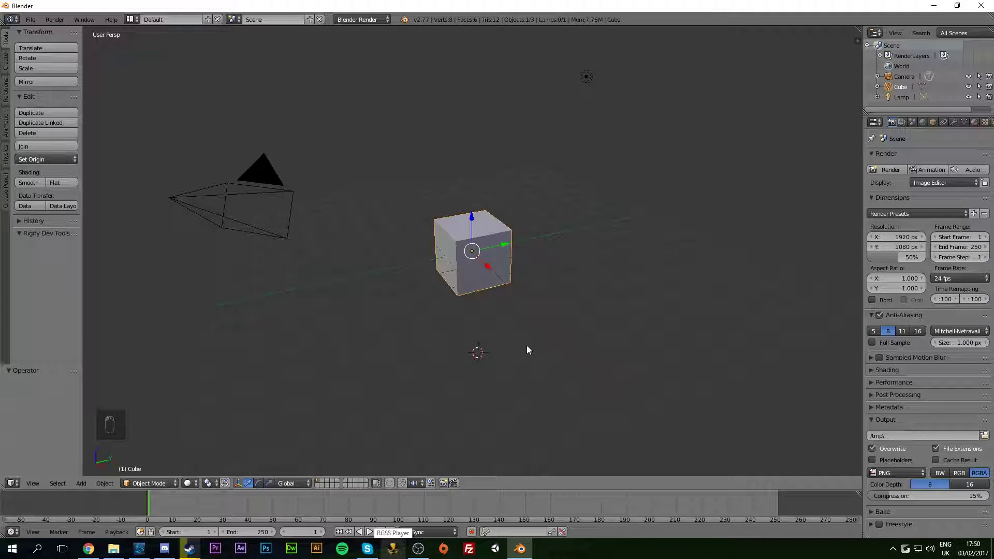
Select all the default objects (cube, camera and lamp) and delete them from the scene.
key("a")
key("a")
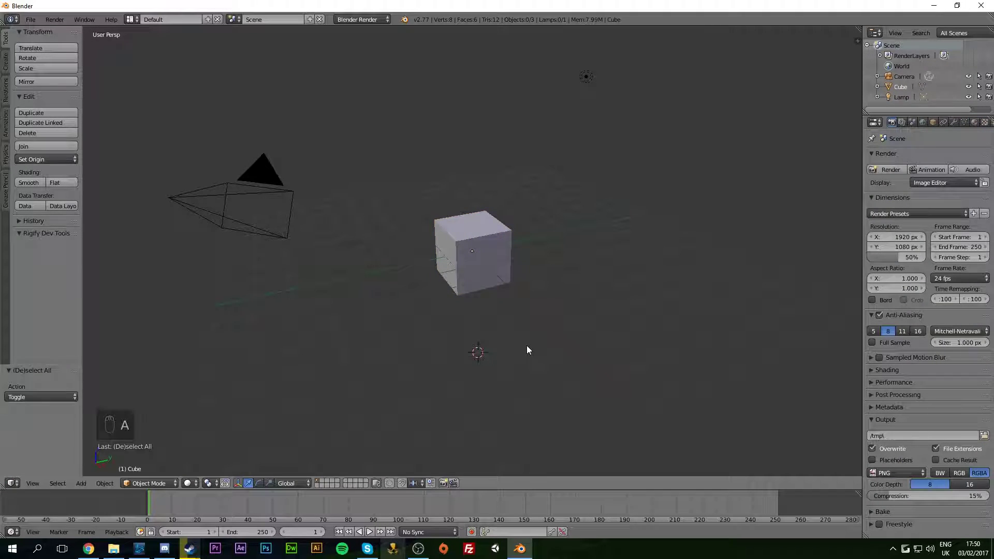
key("Delete")
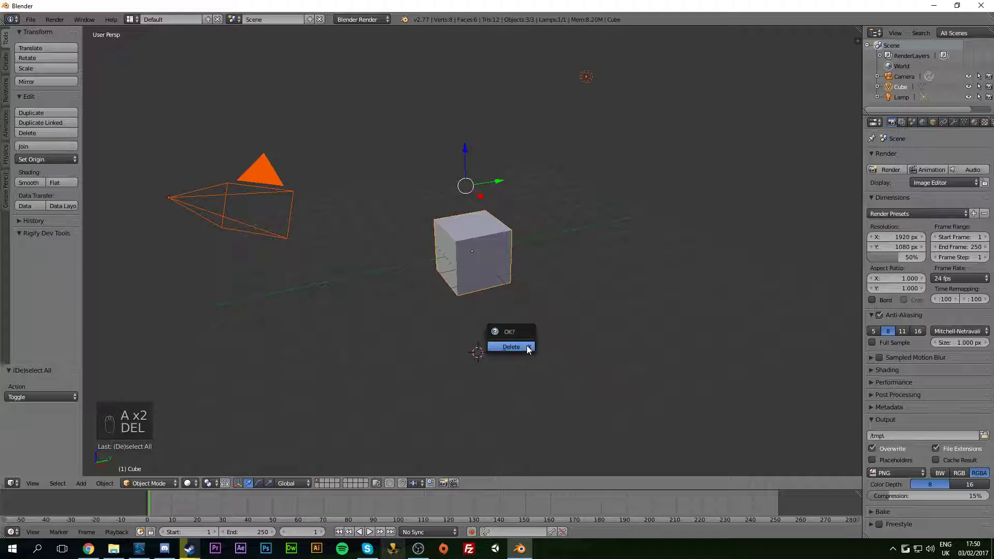
left_click(526, 346)
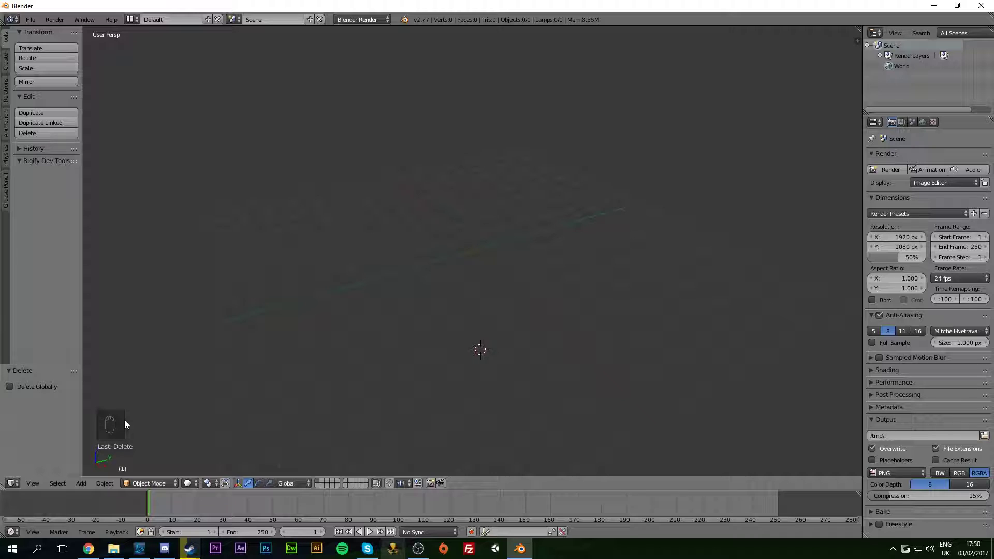
Add a plane mesh to the empty scene.
middle_click_drag(266, 295, 413, 294)
key("shift+a")
mouse_move(381, 260)
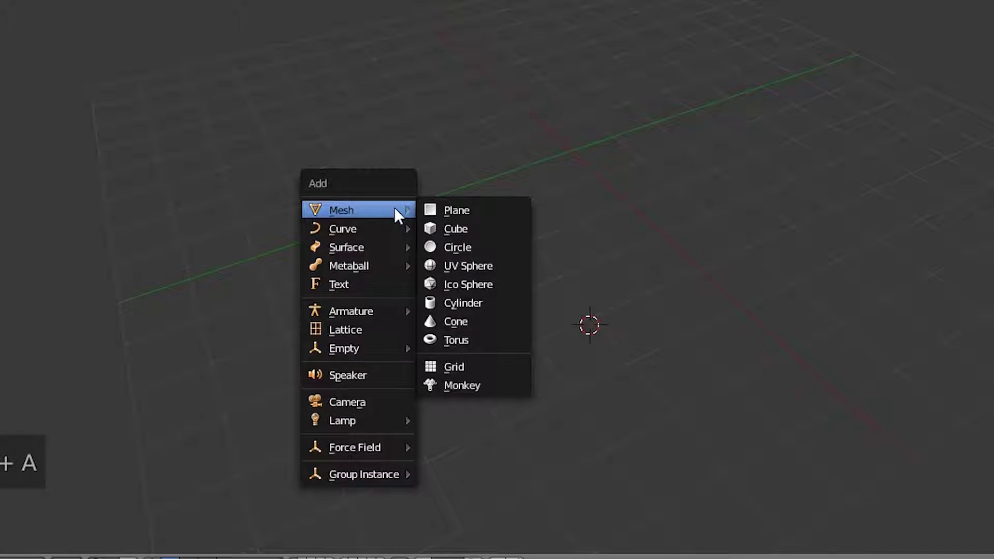
left_click(457, 210)
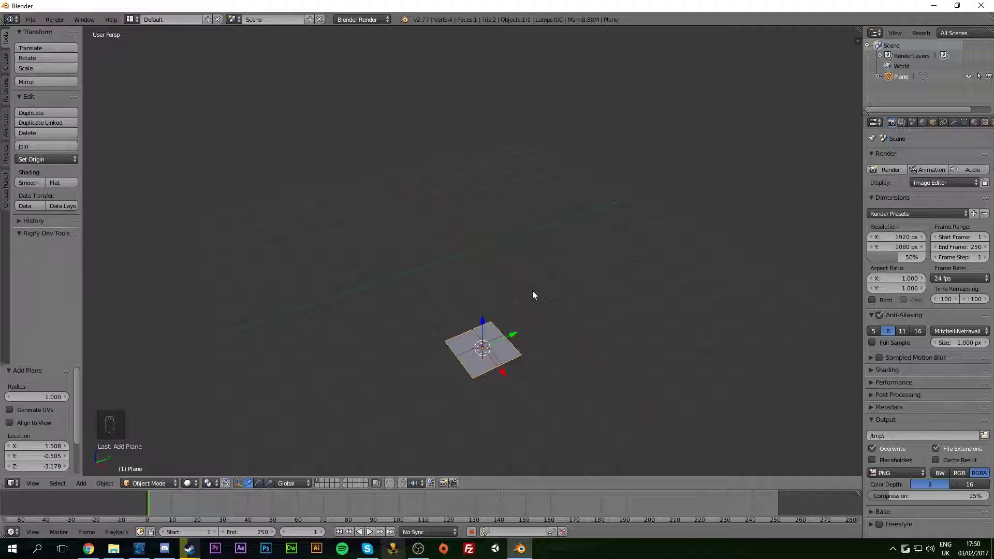
Centre the plane at the world origin by setting its X, Y and Z location to 0.
key("n")
scroll(797, 150, "up", 6)
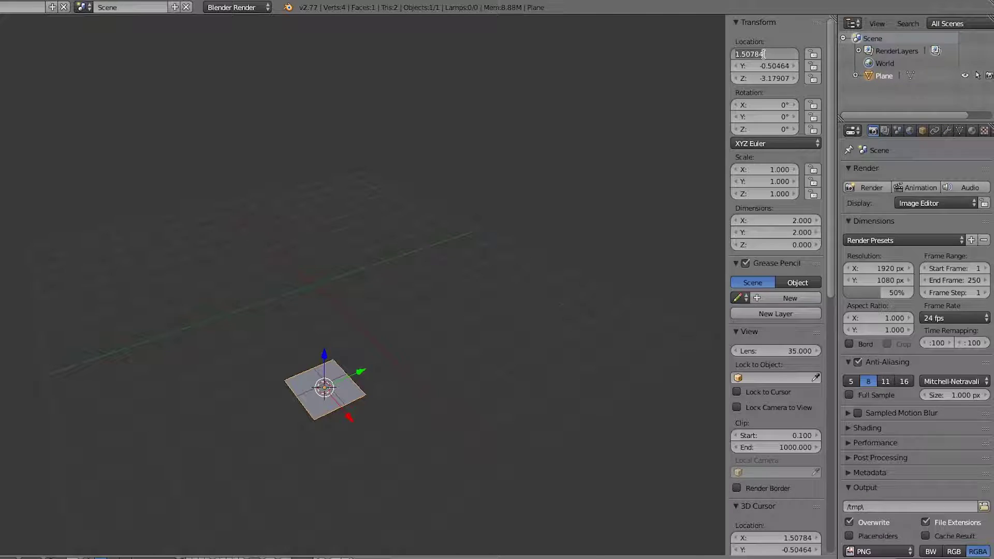
left_click(800, 58)
type("0")
key("Return")
left_click(758, 64)
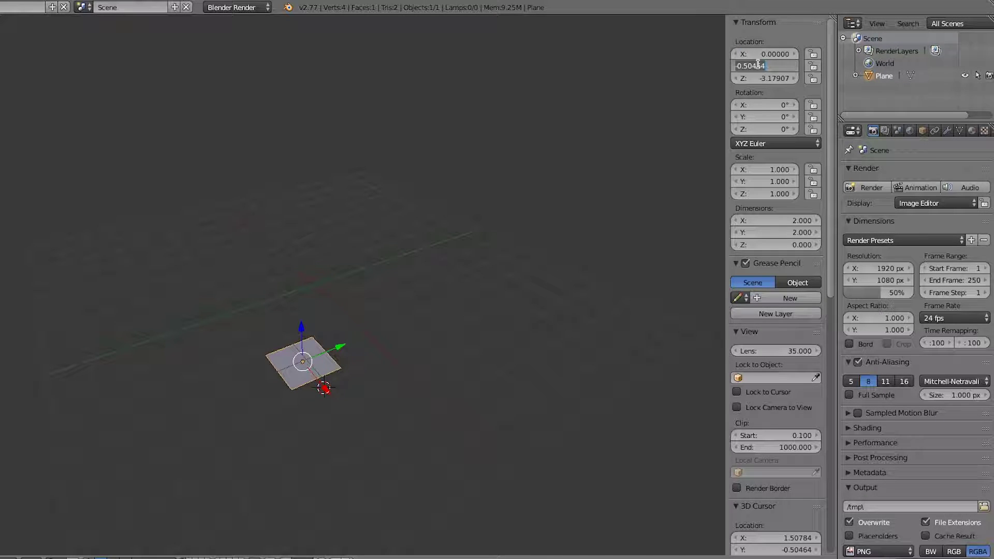
type("0")
key("Return")
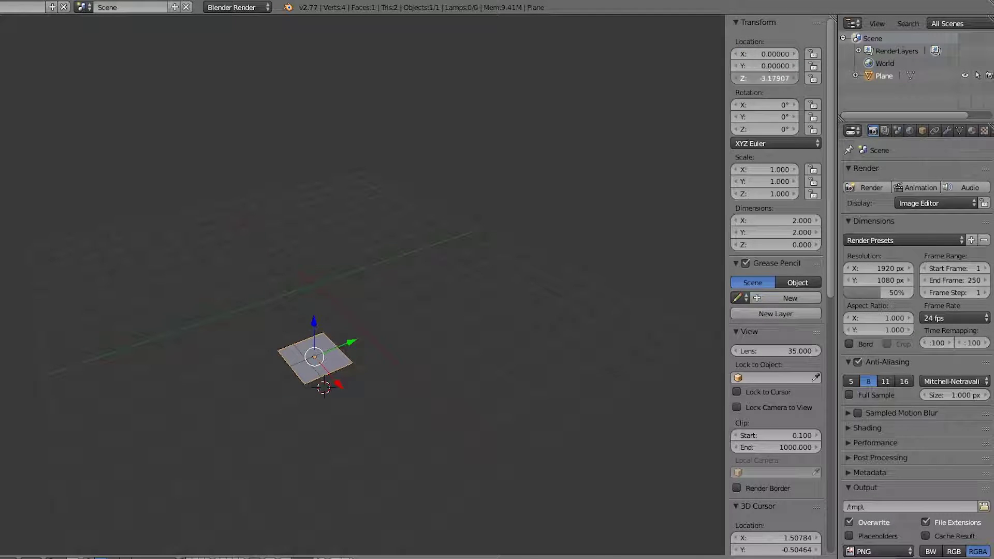
left_click(767, 77)
type("0")
key("Return")
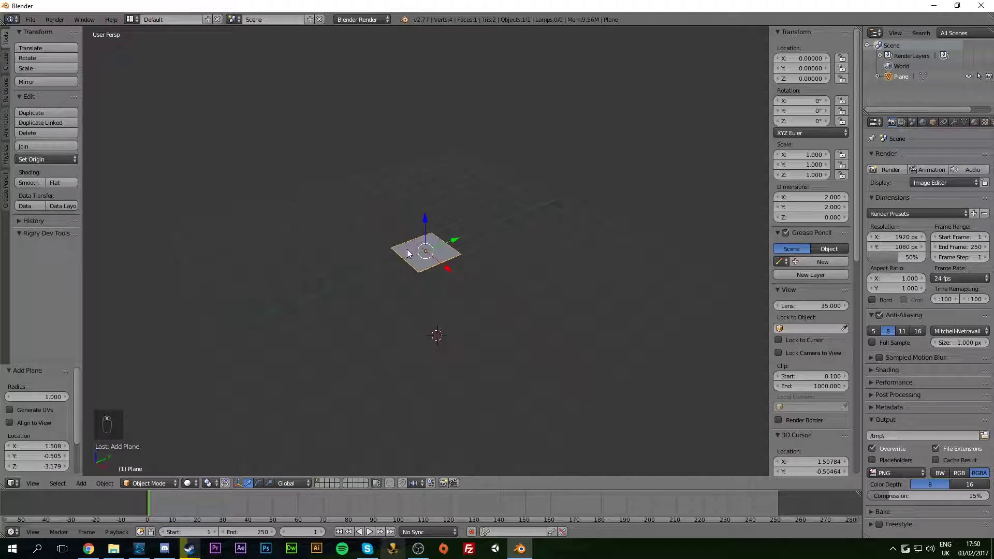
key("n")
Scale the plane up by about 8.06 and raise it about 0.98 along the Z axis.
key("s")
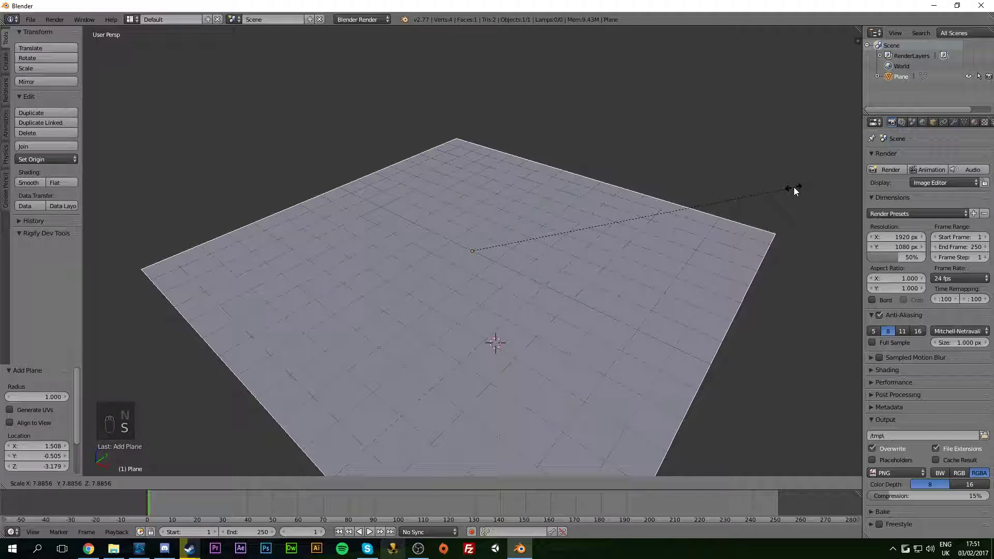
left_click(795, 186)
middle_click_drag(181, 279, 473, 266)
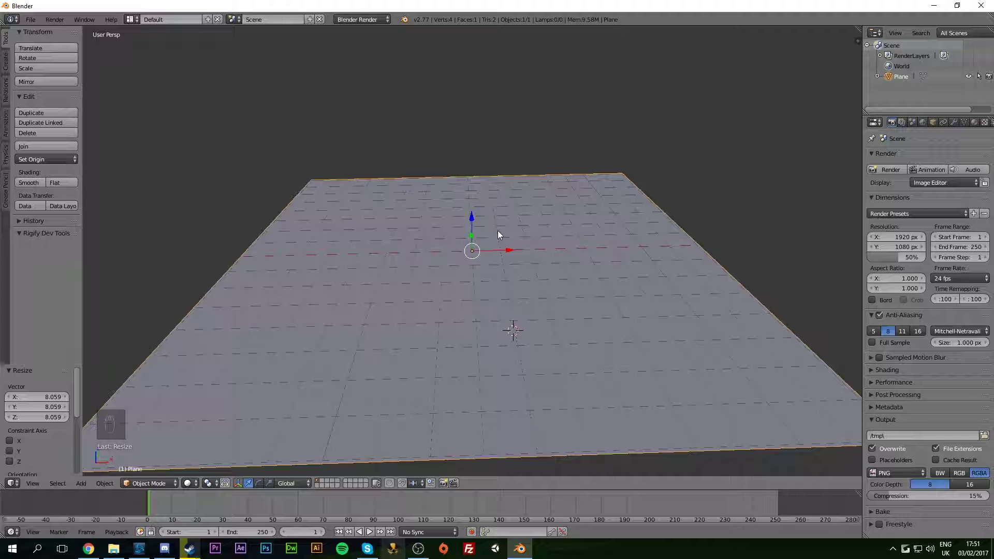
left_click_drag(470, 220, 492, 293)
middle_click_drag(495, 282, 416, 314)
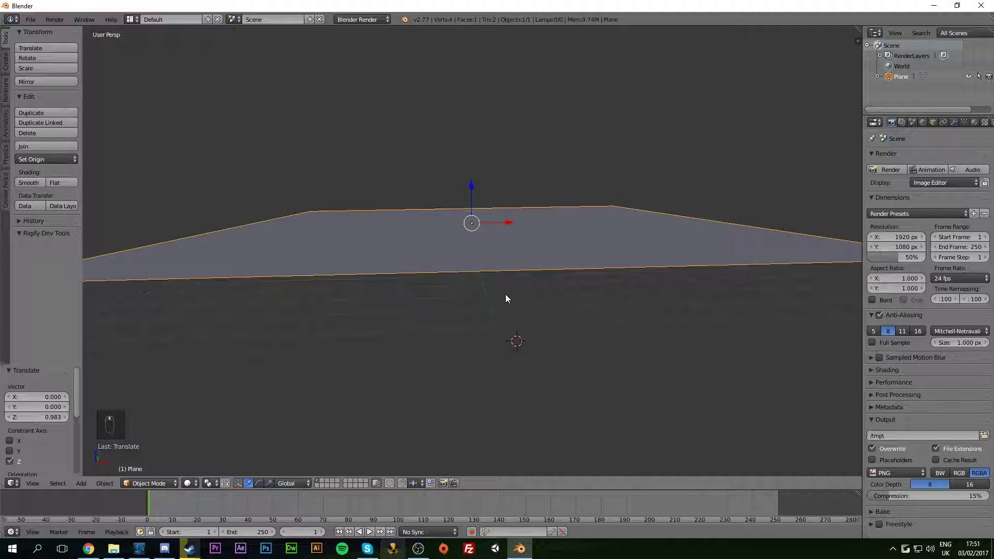
middle_click_drag(508, 307, 477, 339)
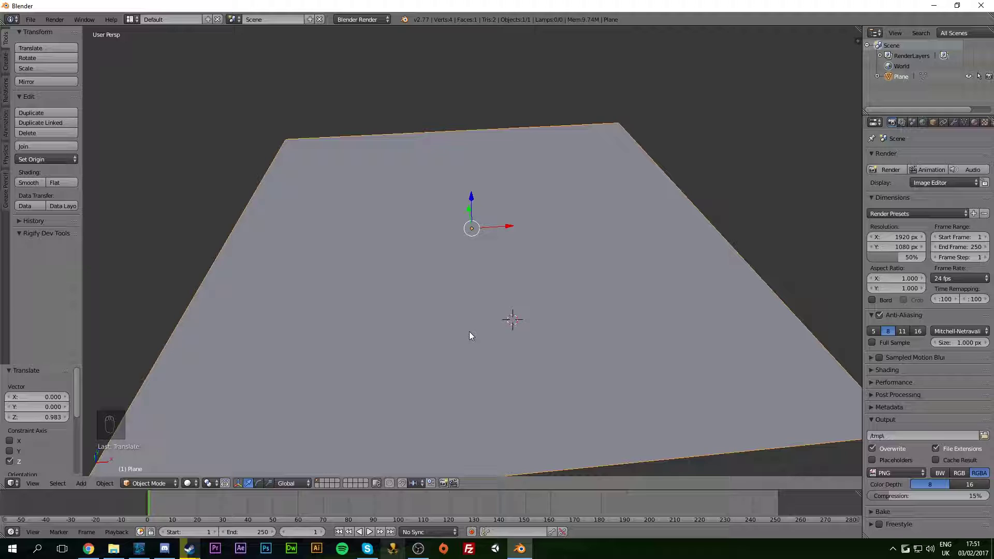
Enter Edit Mode and subdivide the plane four times into a 16 by 16 grid of faces.
key("Tab")
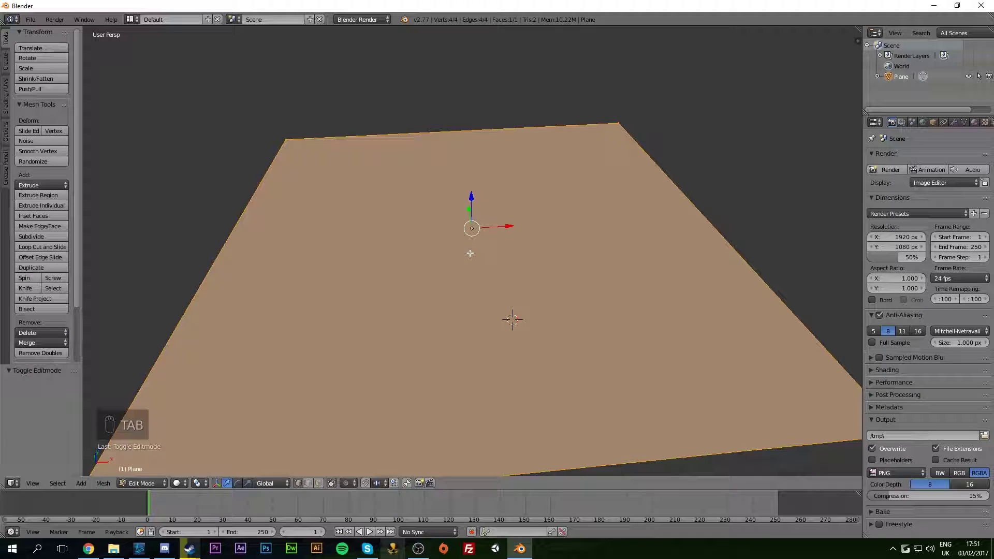
key("w")
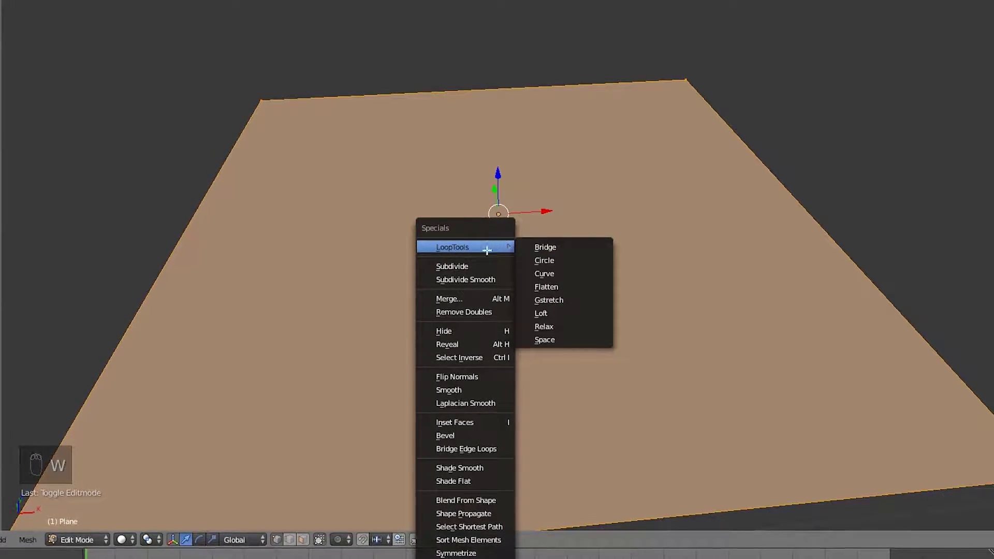
left_click(447, 270)
key("w")
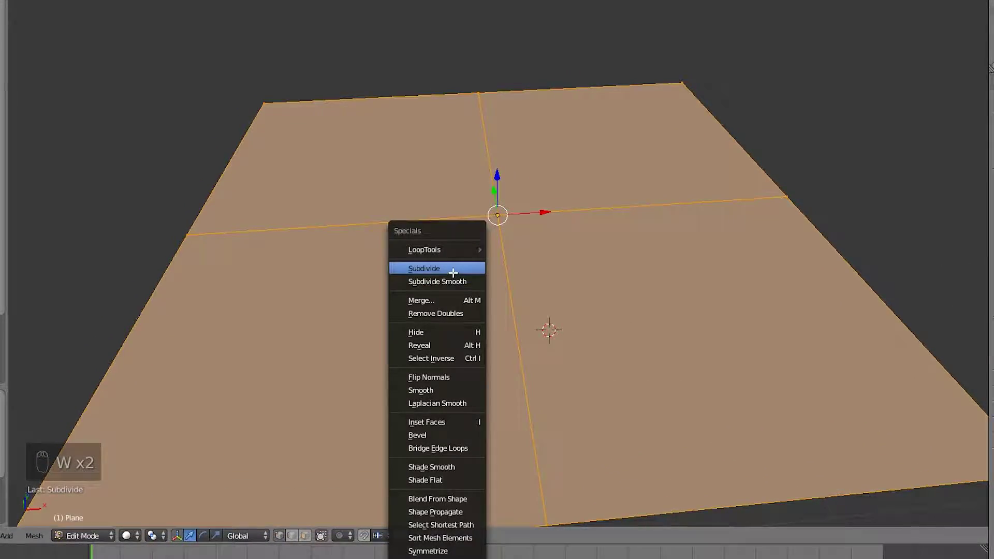
left_click(457, 279)
key("w")
left_click(433, 274)
key("w")
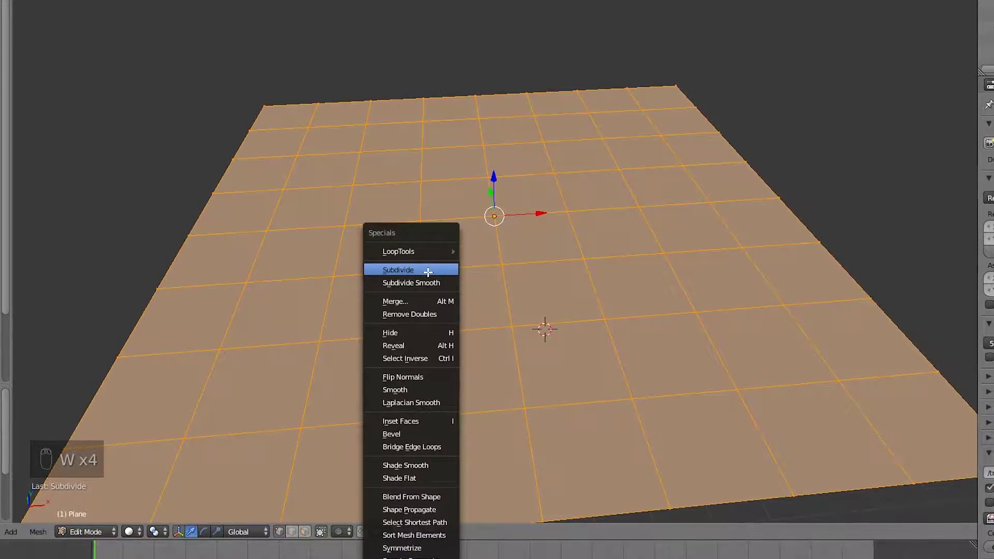
left_click(429, 273)
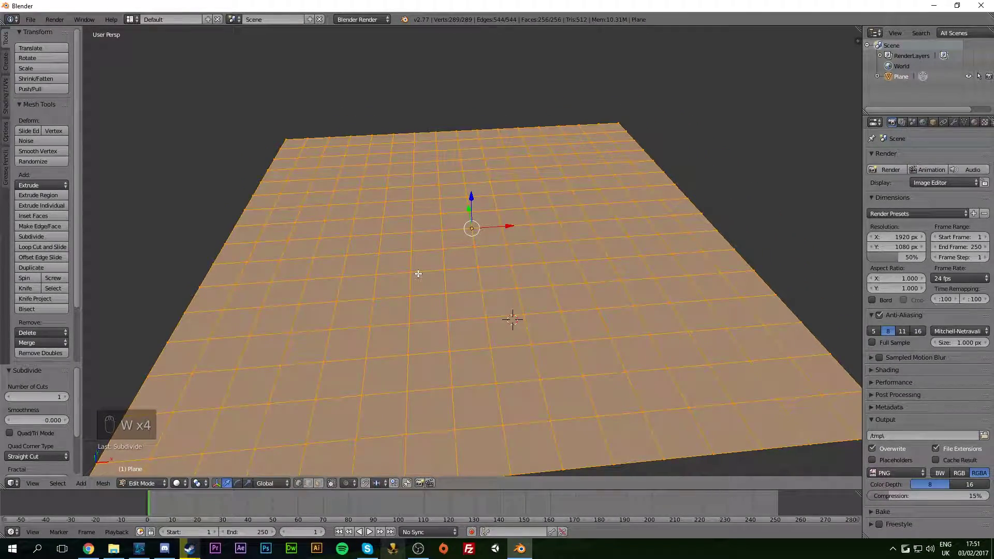
Deselect the whole mesh and set the mesh select mode to Vertex.
middle_click_drag(417, 269, 643, 215)
key("a")
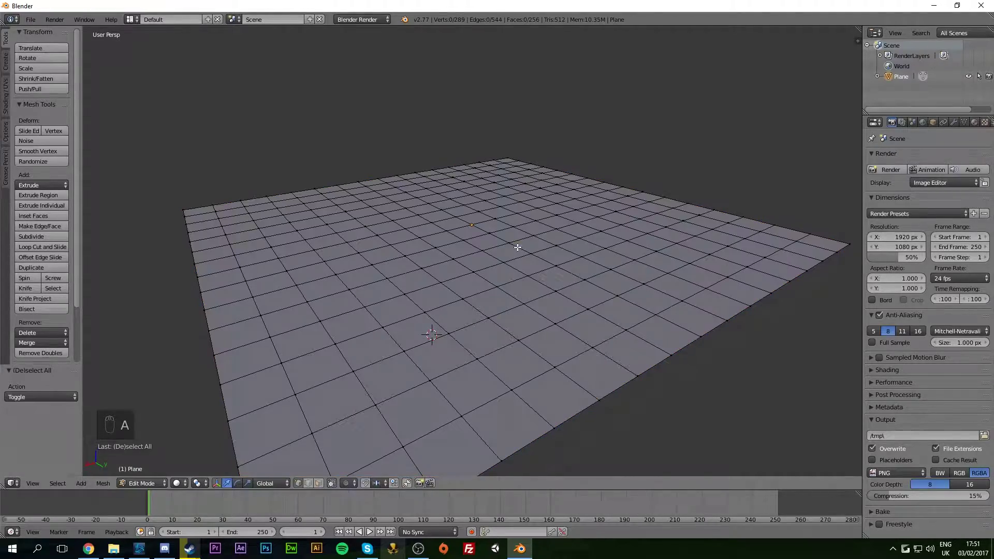
middle_click_drag(467, 271, 445, 284)
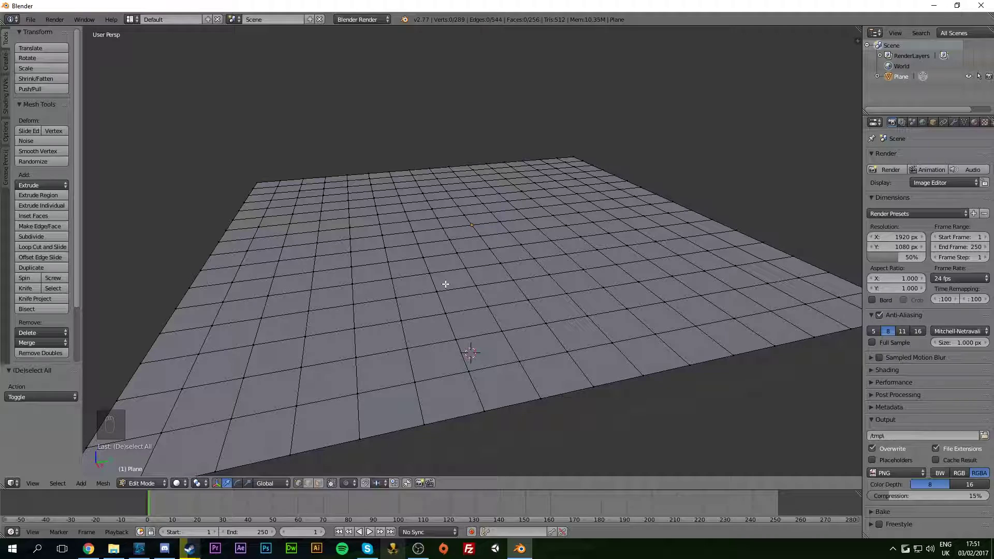
scroll(445, 283, "down", 2)
scroll(446, 284, "down", 1)
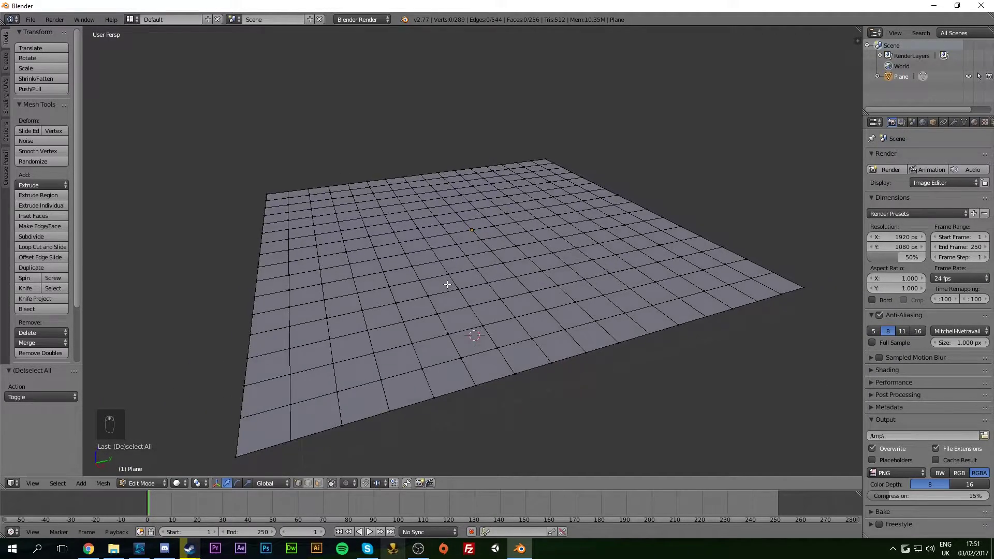
middle_click_drag(447, 284, 486, 285)
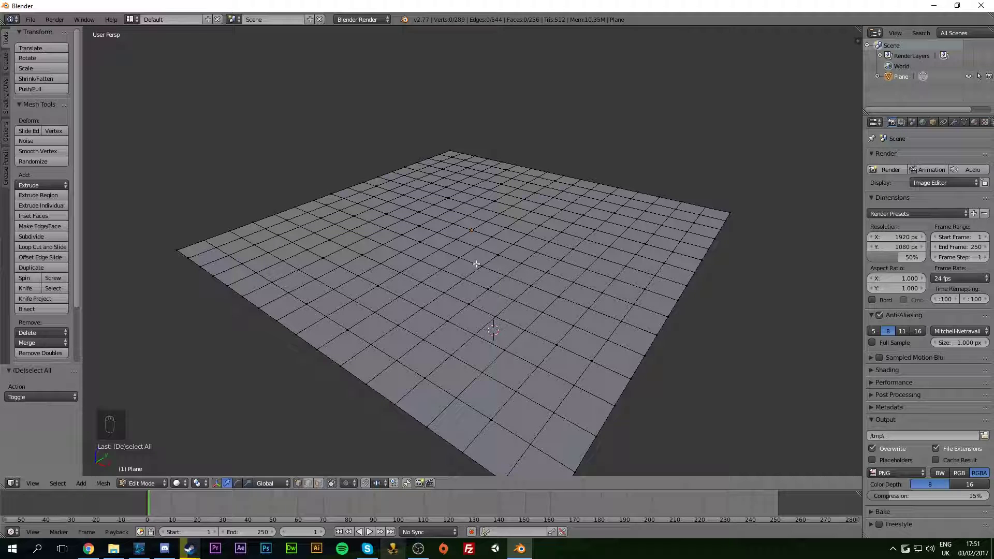
key("ctrl+Tab")
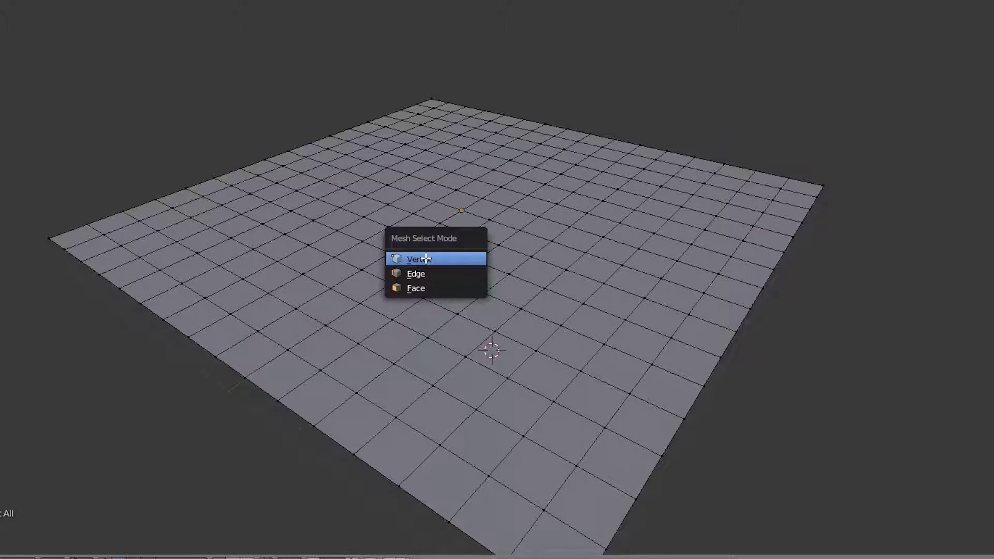
left_click(426, 258)
middle_click_drag(464, 204, 490, 216)
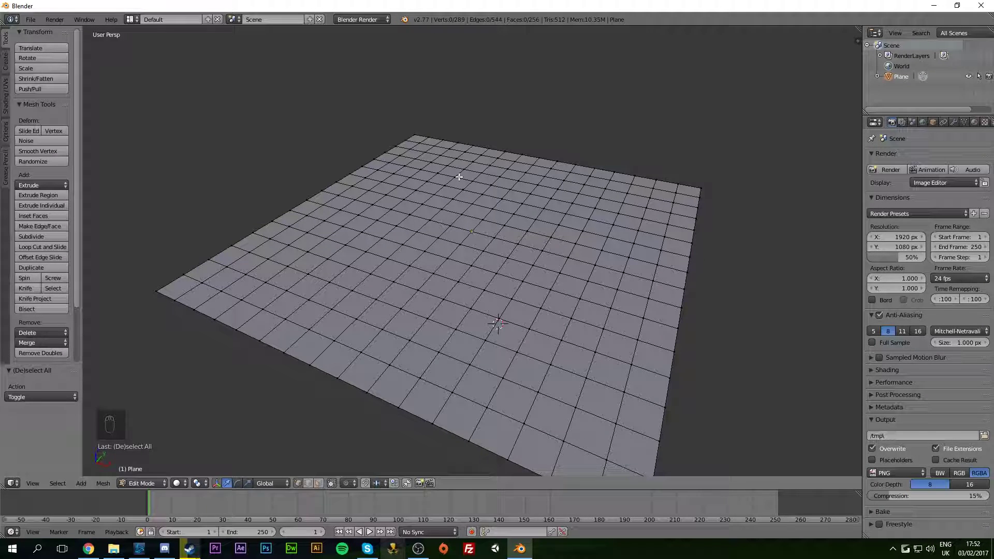
Select four widely scattered vertices of the grid and lower them about 0.30 along Z.
right_click(246, 272)
right_click(437, 173, "shift")
right_click(602, 250, "shift")
right_click(516, 352, "shift")
middle_click_drag(448, 272, 449, 216)
key("g")
key("z")
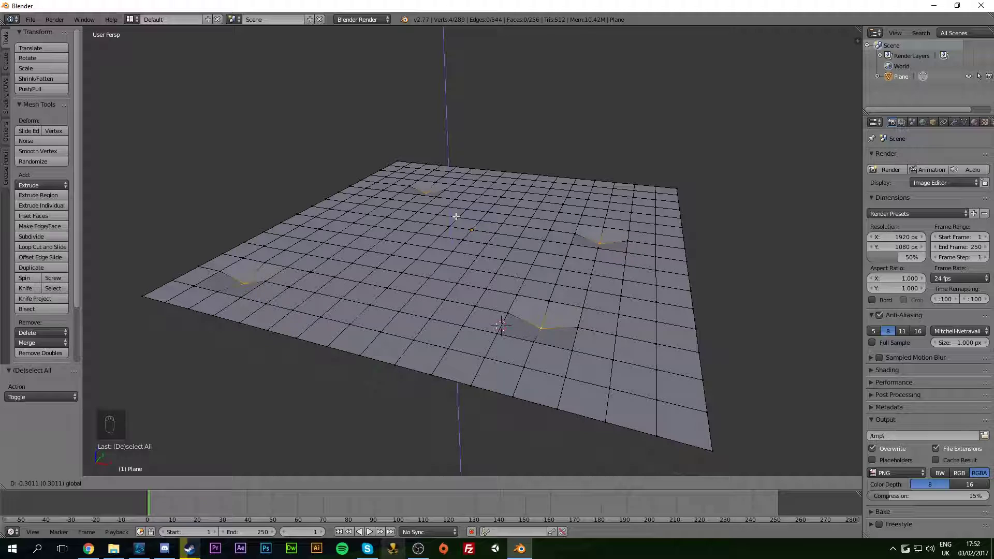
left_click(454, 216)
Select five other scattered vertices and raise them about 0.25 along Z.
right_click(339, 244)
right_click(357, 311, "shift")
right_click(544, 195, "shift")
right_click(634, 199, "shift")
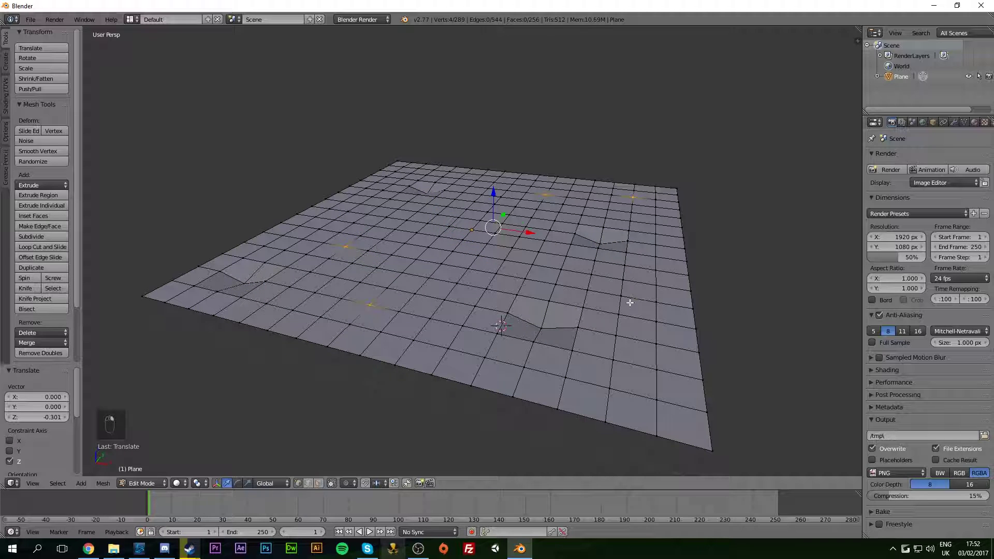
right_click(631, 302, "shift")
key("g")
key("z")
left_click(516, 202)
Select four vertices spread between the existing bumps and lower them about 0.32 along Z.
middle_click_drag(303, 243, 333, 249)
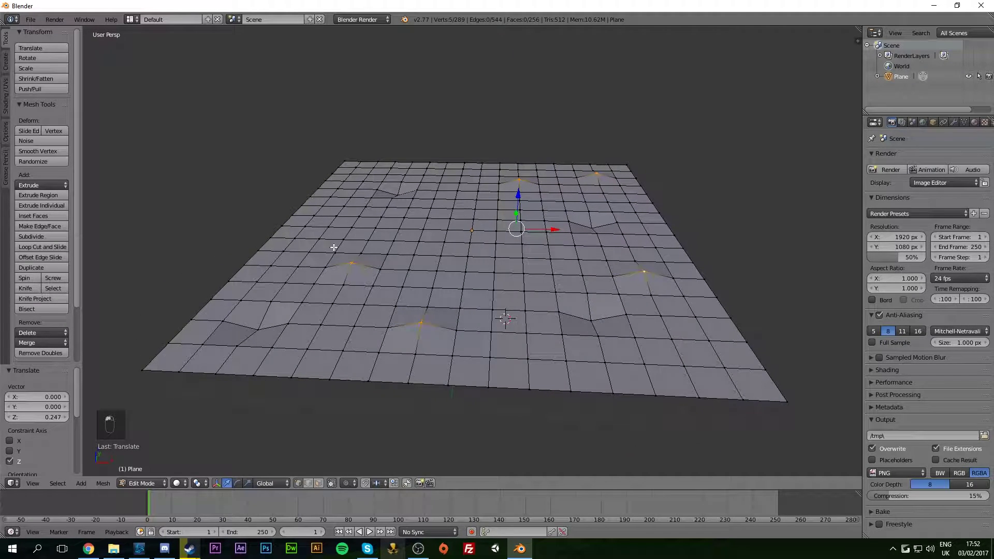
right_click(329, 228)
right_click(448, 230, "shift")
right_click(494, 291, "shift")
right_click(519, 325, "shift")
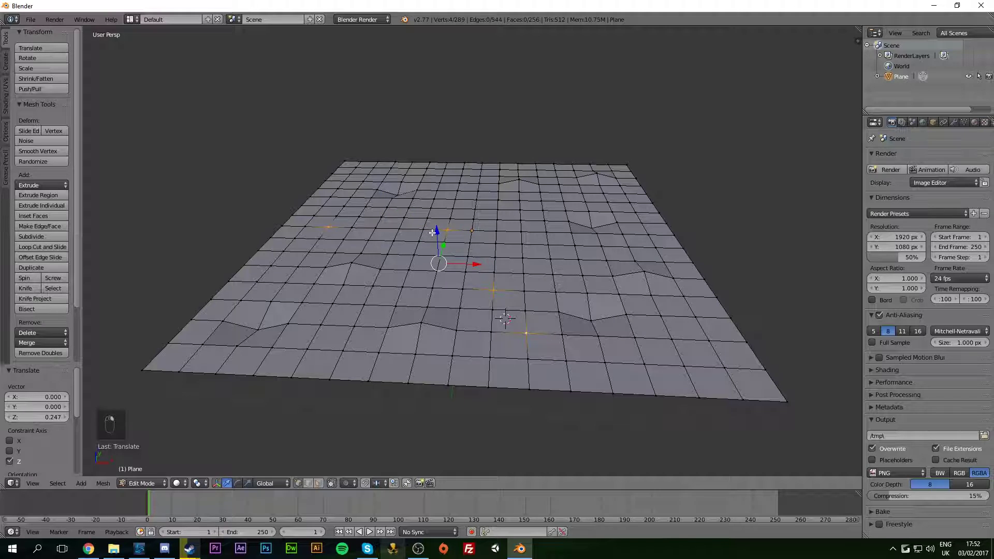
key("g")
key("z")
left_click(258, 275)
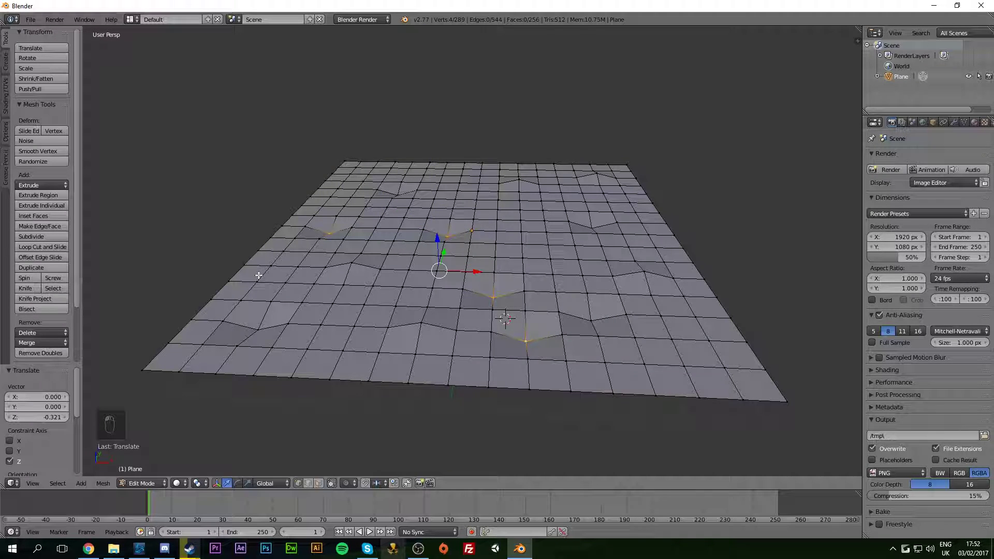
Select four more vertices across the grid and raise them about 0.26 along Z.
right_click(271, 266)
right_click(394, 198, "shift")
right_click(548, 244, "shift")
right_click(582, 275, "shift")
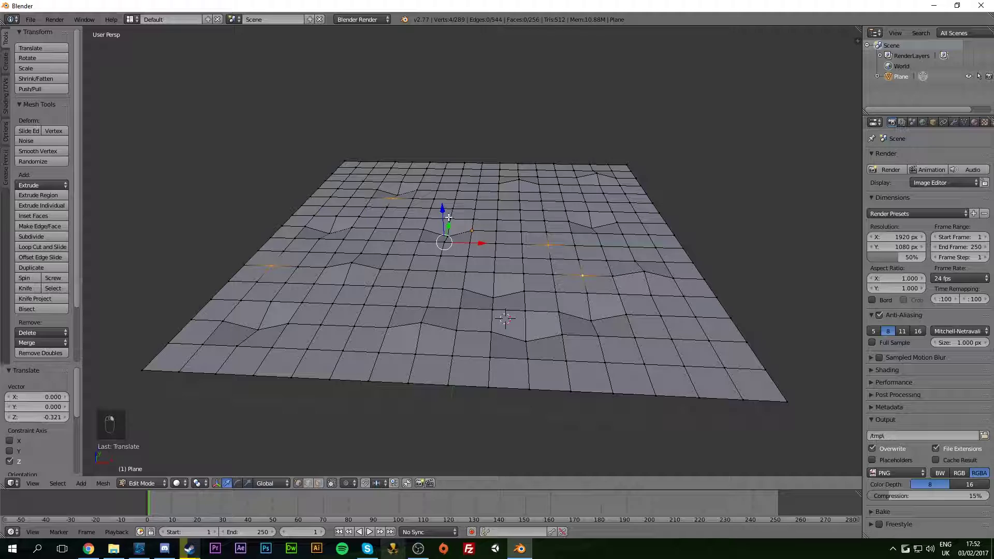
left_click_drag(443, 214, 442, 206)
Select five scattered vertices on the flatter part of the grid and raise them about 0.29 along Z.
middle_click_drag(392, 235, 444, 250)
right_click(381, 271)
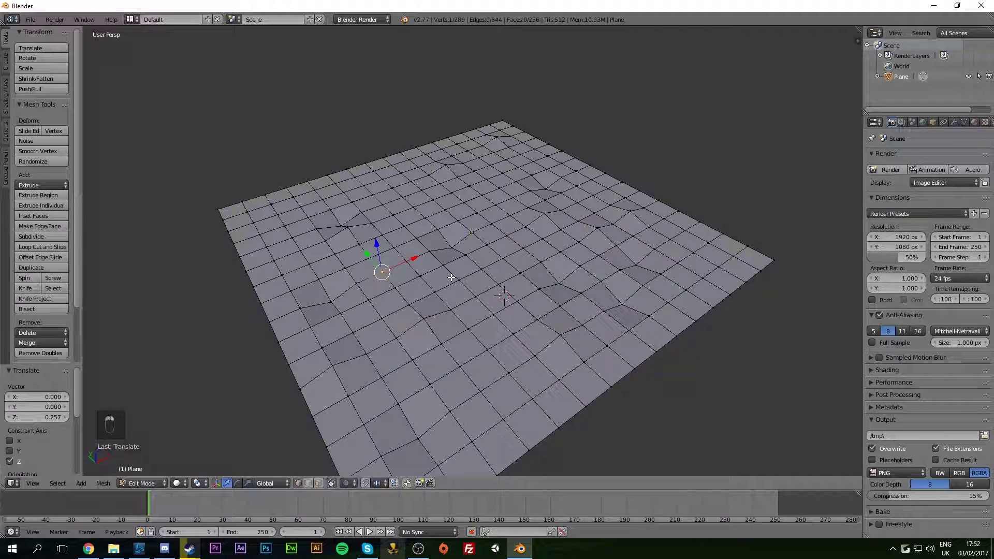
right_click(520, 273, "shift")
right_click(462, 203, "shift")
right_click(363, 186, "shift")
right_click(278, 224, "shift")
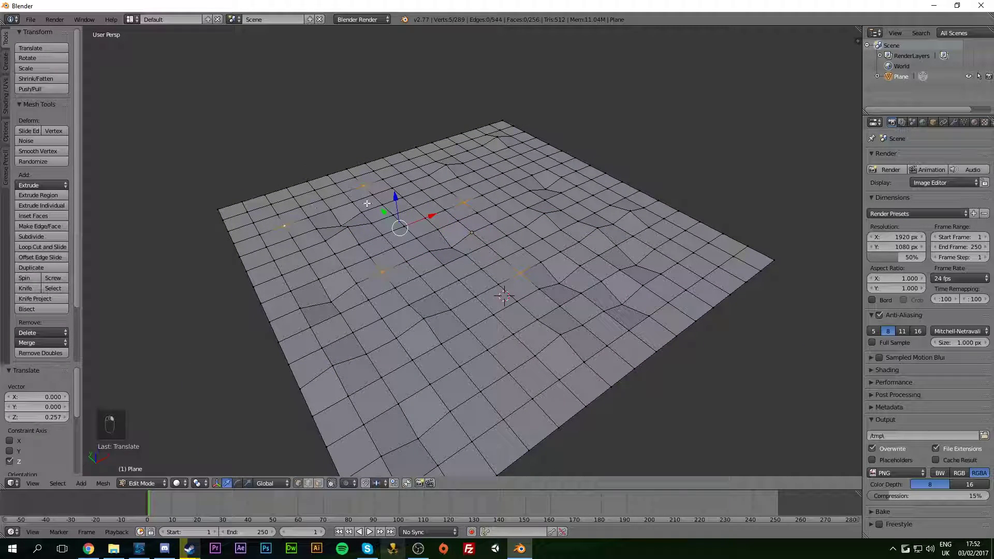
key("g")
key("z")
left_click(394, 196)
Select five more vertices between the existing bumps and raise them about 0.40 along Z.
right_click(309, 264)
right_click(434, 199, "shift")
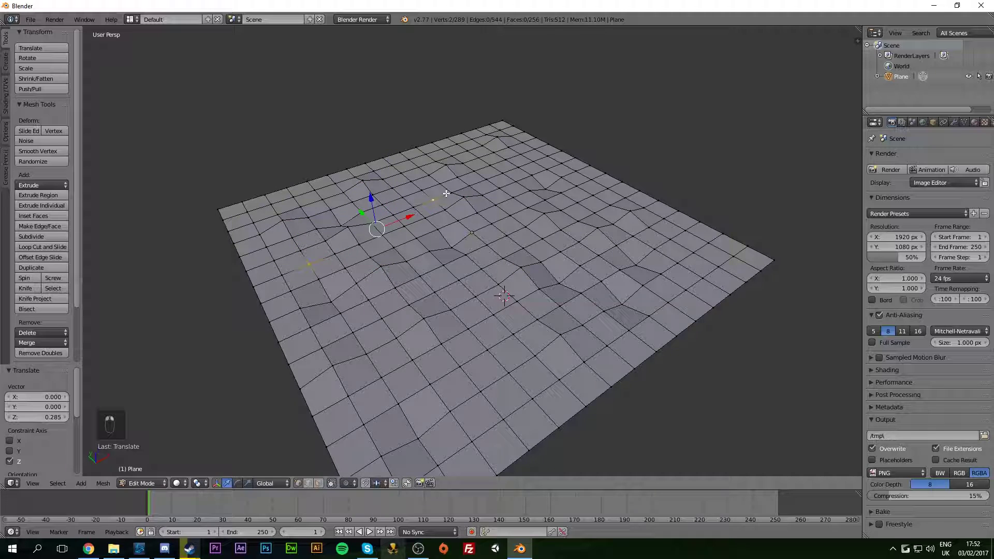
right_click(517, 167, "shift")
right_click(510, 215, "shift")
right_click(468, 294, "shift")
key("g")
key("z")
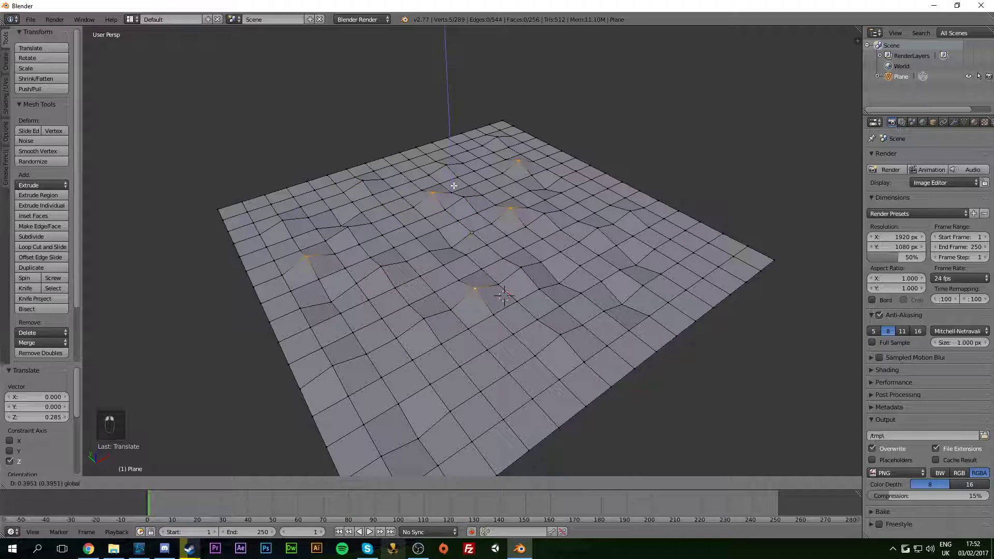
left_click(456, 182)
Select four vertices running from the grid's middle to its nearest corner and raise them about 0.43 along Z.
right_click(404, 220)
right_click(434, 292, "shift")
right_click(506, 374, "shift")
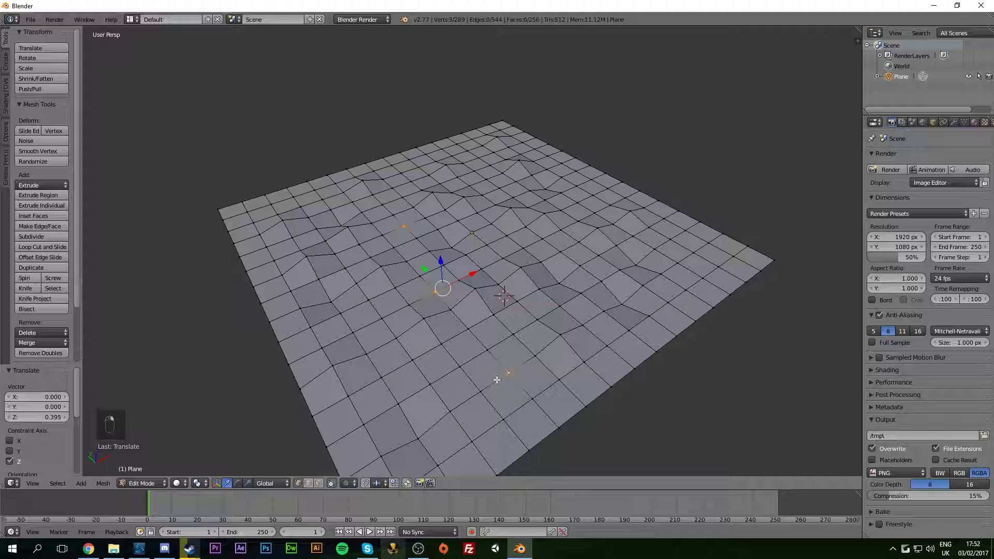
right_click(472, 440, "shift")
key("g")
key("z")
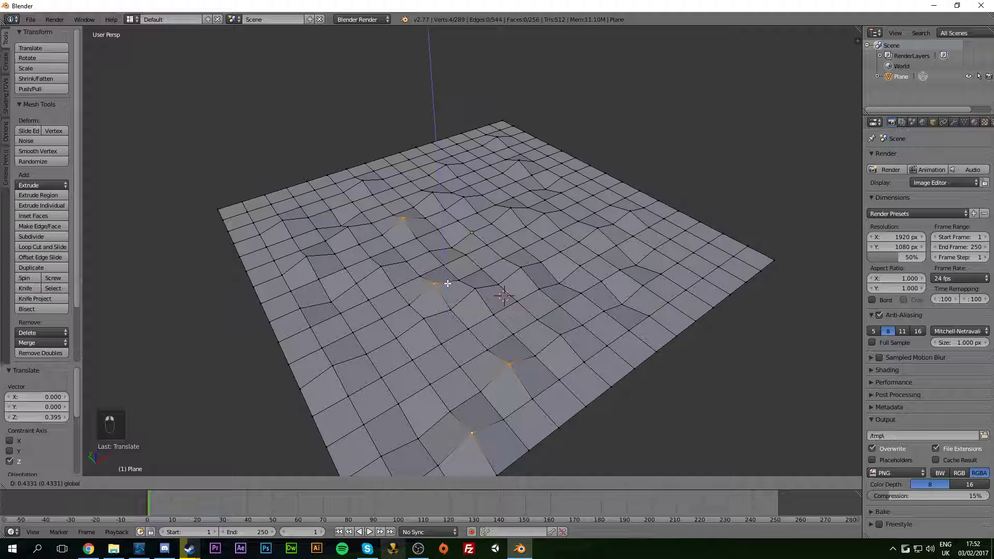
left_click(445, 282)
Select three vertices, one in the near area and two by the far corner, and raise them about 0.42 along Z.
middle_click_drag(445, 282, 439, 310)
right_click(438, 301)
right_click(664, 249, "shift")
right_click(678, 220, "shift")
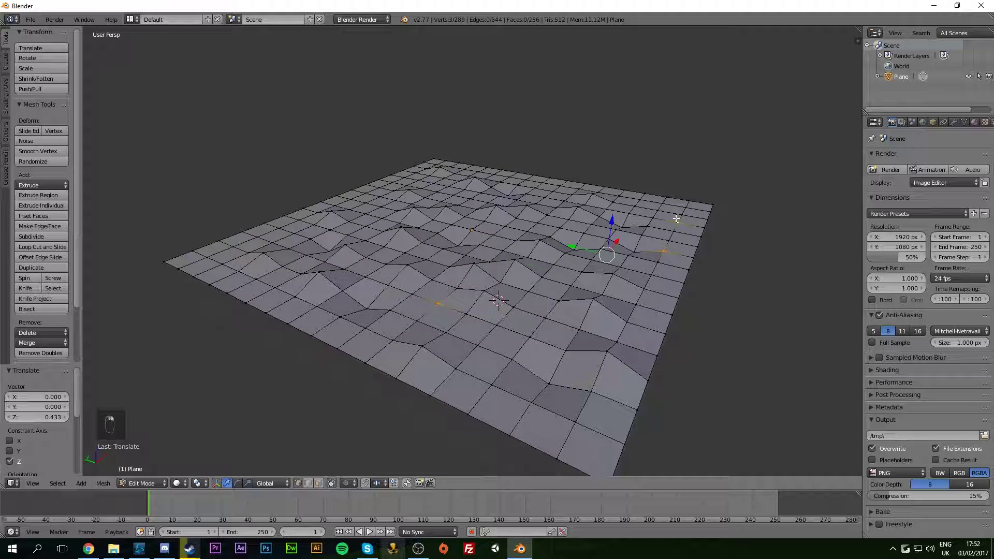
key("g")
key("z")
left_click(608, 206)
Select three vertices in a flat corner area, move them freely about 0.56 X, 0.25 Y and 0.54 Z, and shift them about 0.09 along Y.
middle_click_drag(444, 245, 488, 253)
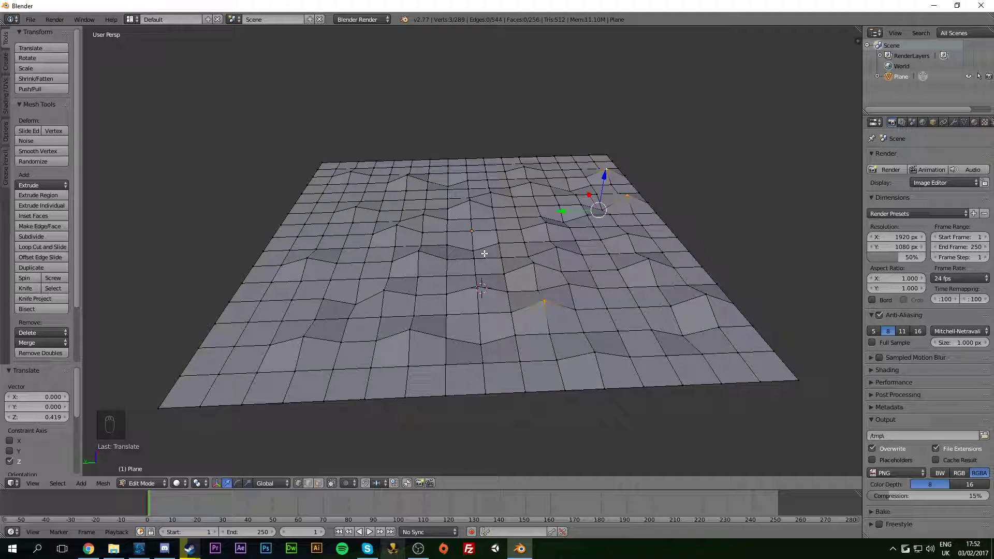
right_click(332, 232)
right_click(330, 197, "shift")
right_click(438, 196, "shift")
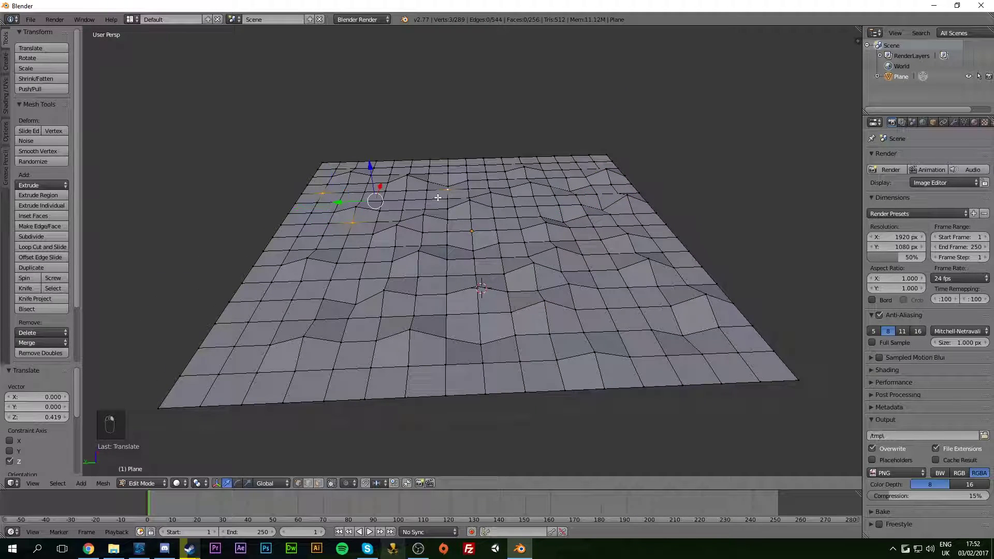
mouse_move(395, 250)
middle_mouse_down()
mouse_move(421, 250)
mouse_move(443, 226)
mouse_move(407, 221)
middle_mouse_up()
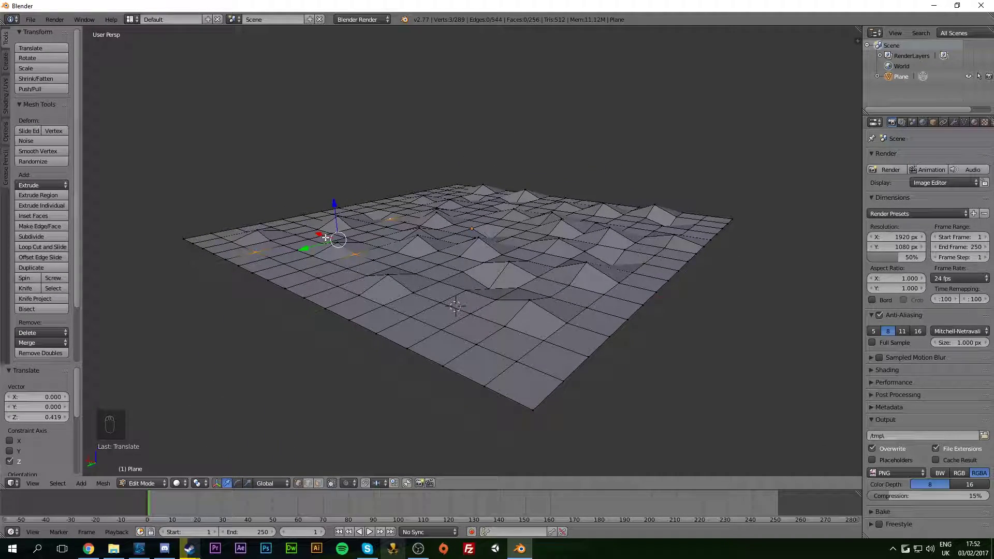
key("g")
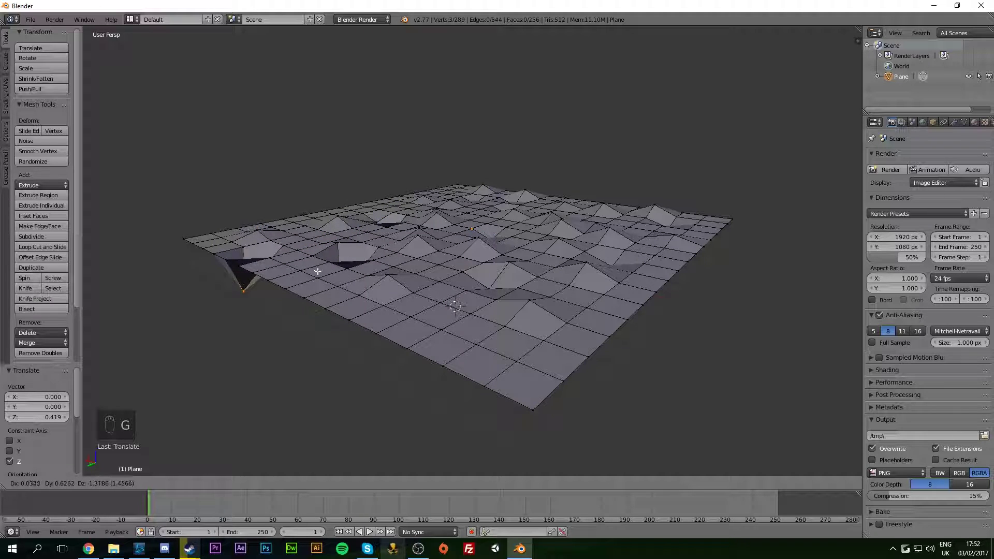
left_click(315, 223)
middle_click_drag(315, 223, 573, 266)
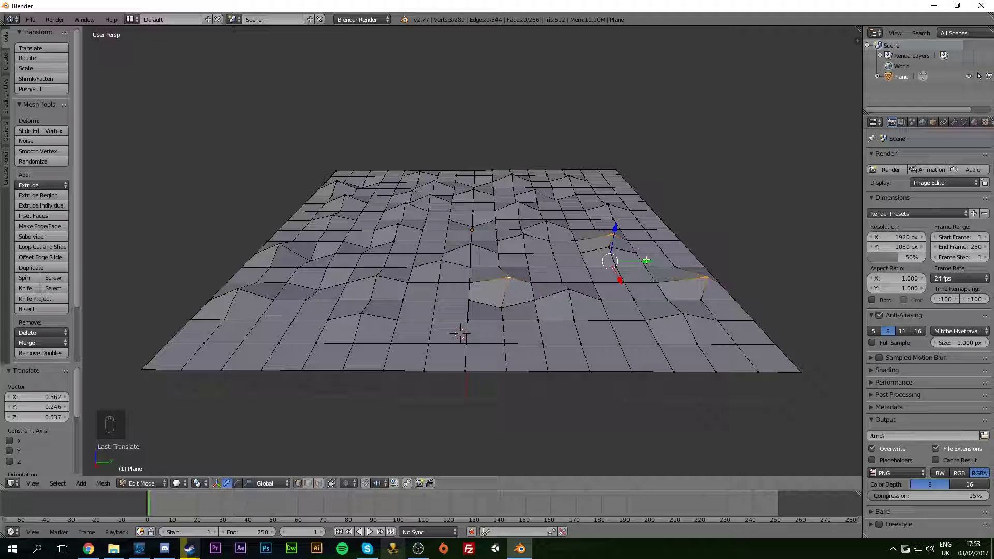
mouse_move(646, 261)
left_mouse_down()
mouse_move(656, 257)
mouse_move(647, 257)
left_mouse_up()
Select four vertices around the new spikes and near the front edge and raise them about 0.28 along Z.
right_click(432, 320)
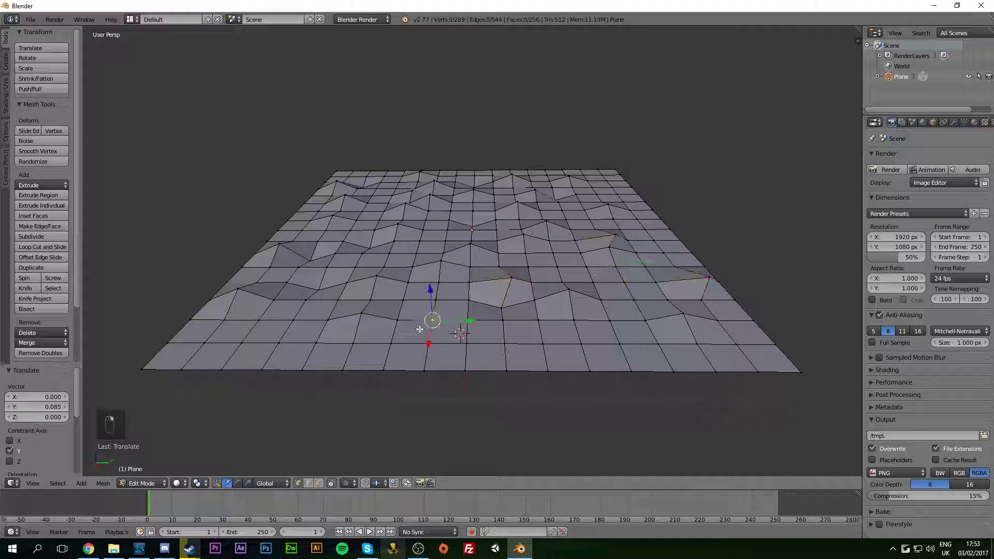
right_click(582, 343, "shift")
right_click(655, 282, "shift")
right_click(557, 268, "shift")
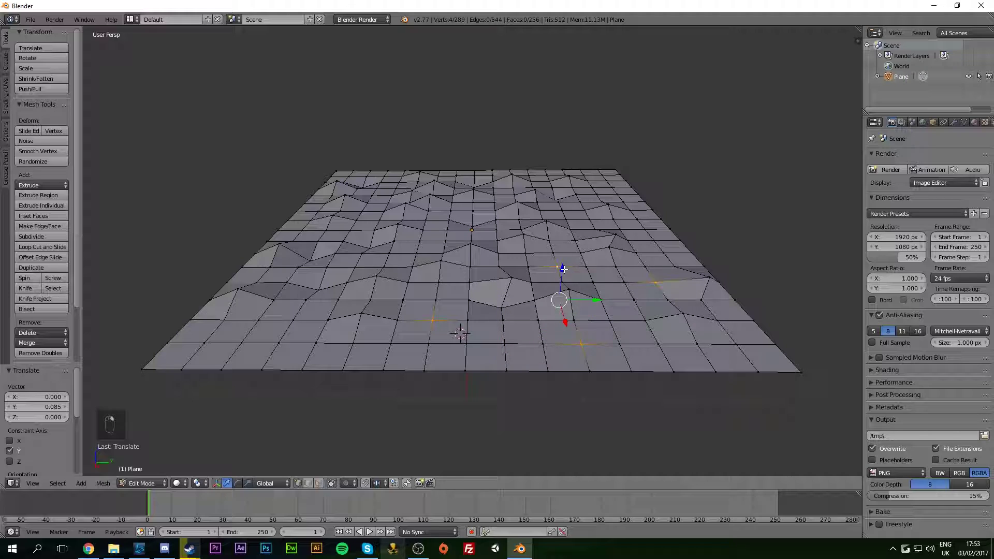
left_click_drag(563, 269, 564, 262)
Select one vertex near the grid's middle and three toward its far corner and raise them about 0.34 along Z.
middle_click_drag(521, 267, 455, 292)
right_click(439, 267)
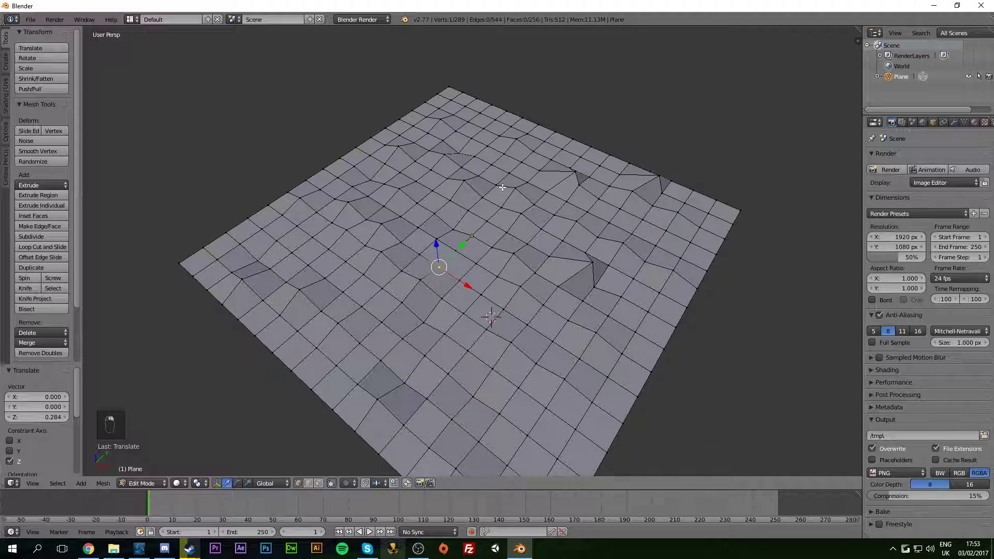
right_click(509, 171, "shift")
right_click(497, 130, "shift")
right_click(468, 118, "shift")
key("g")
key("z")
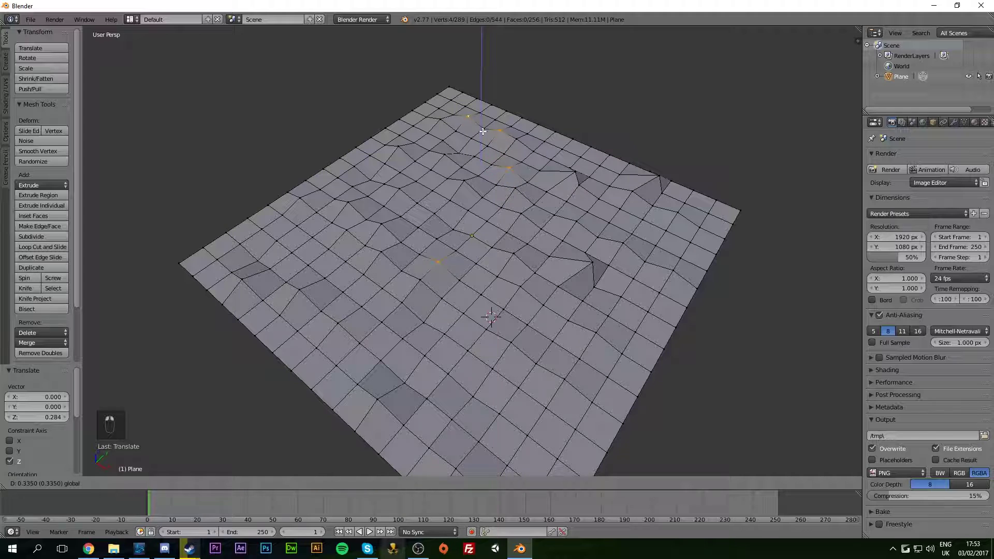
left_click_drag(482, 132, 483, 131)
Lower two vertices between the bumps along Z, and lower a single vertex near the side edge about 0.28.
middle_click_drag(326, 274, 360, 249)
right_click(289, 282)
right_click(386, 276, "shift")
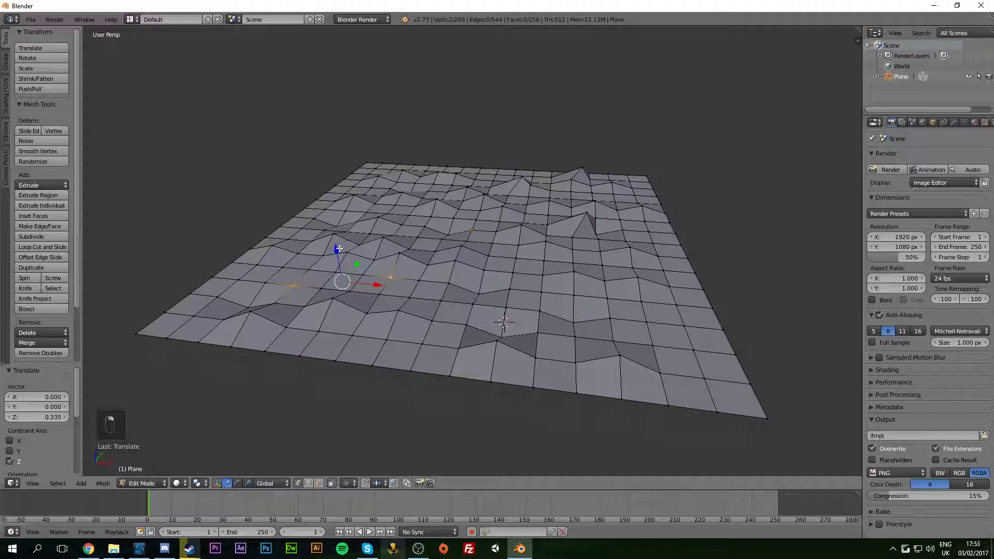
left_click_drag(339, 248, 344, 253)
right_click(257, 269)
left_click_drag(251, 229, 253, 236)
Select three vertices near the flat front corner and raise them about 0.26 along Z.
right_click(672, 318)
right_click(700, 370, "shift")
right_click(644, 318, "shift")
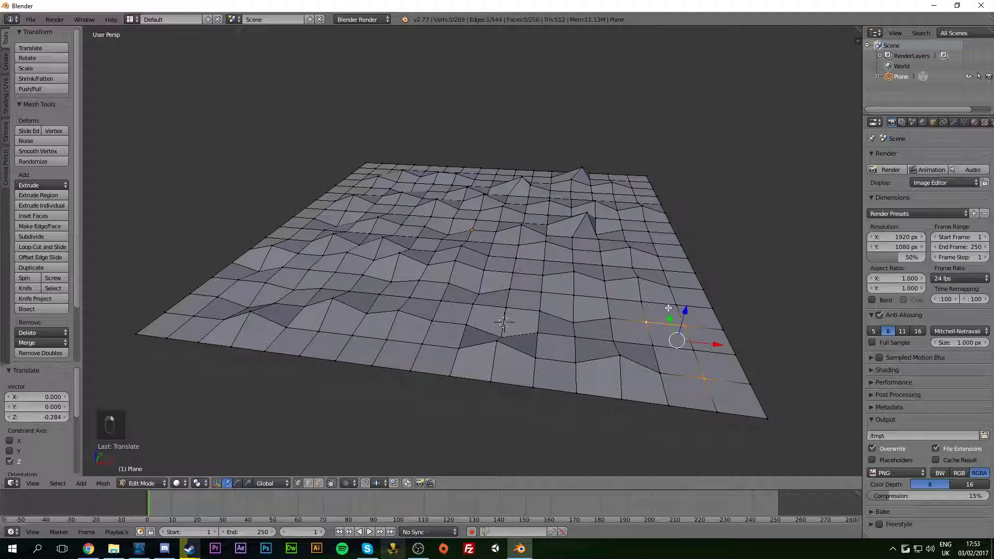
left_click_drag(683, 315, 686, 306)
Lower one vertex near the grid's middle along Z, and raise another beside the tall spikes about 0.22.
middle_click_drag(512, 274, 546, 289)
right_click(533, 261)
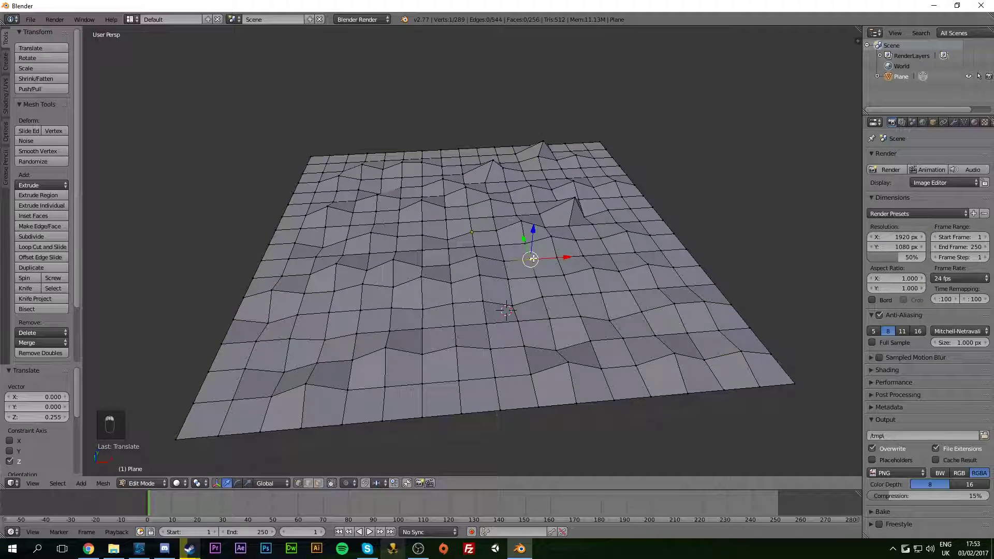
left_click_drag(529, 236, 530, 241)
middle_click_drag(529, 240, 413, 221)
right_click(354, 267)
left_click_drag(343, 244, 341, 237)
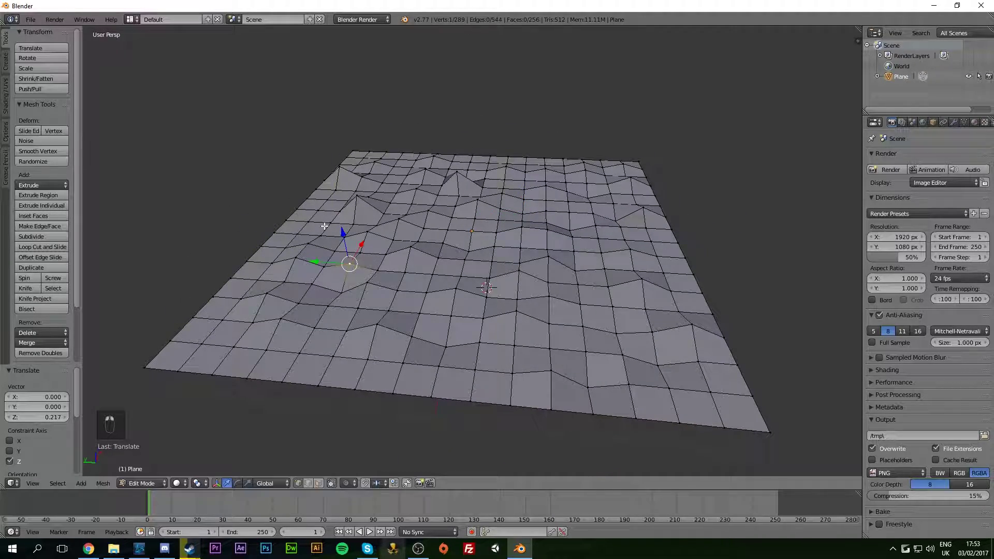
Lower two single vertices near the side edge beside the tall spikes, about 0.23 and 0.21 along Z.
right_click(325, 226)
left_click_drag(323, 193, 326, 199)
middle_click_drag(327, 199, 346, 219)
right_click(300, 240)
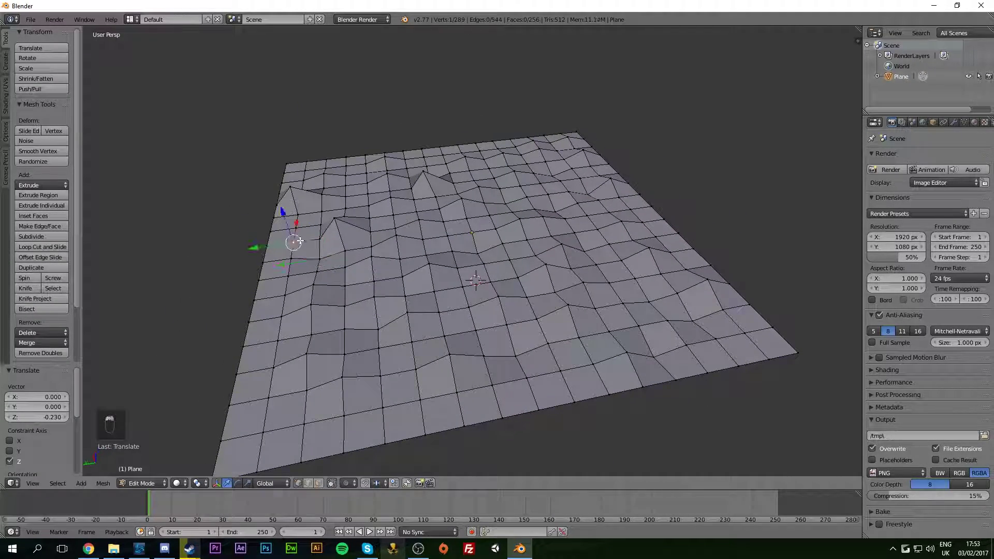
left_click_drag(286, 222, 289, 227)
Raise a vertex behind the tall spike about 0.33 along Z, and another nearer the side edge about 0.43.
middle_click_drag(326, 228, 362, 232)
right_click(321, 261)
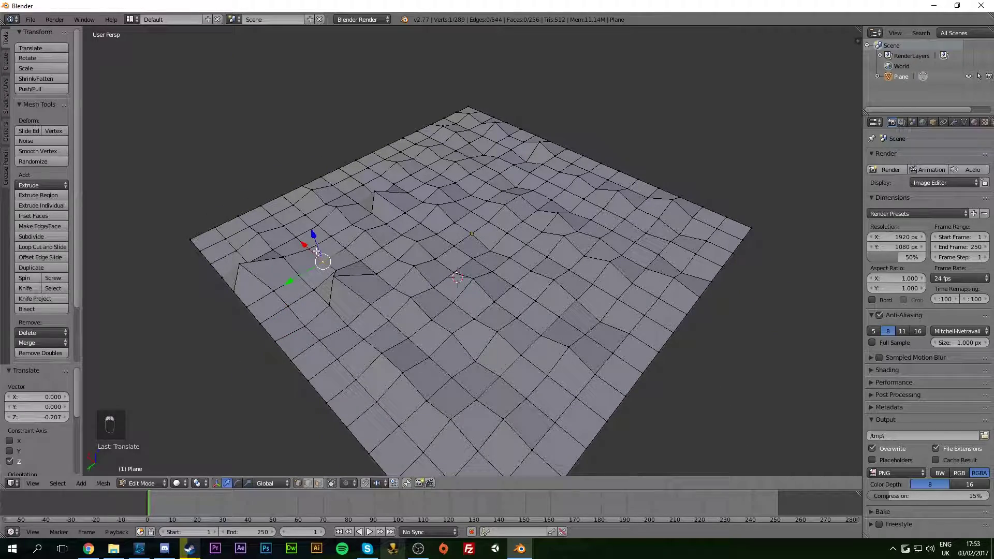
key("g")
key("z")
left_click(292, 222)
middle_click_drag(292, 223, 246, 259)
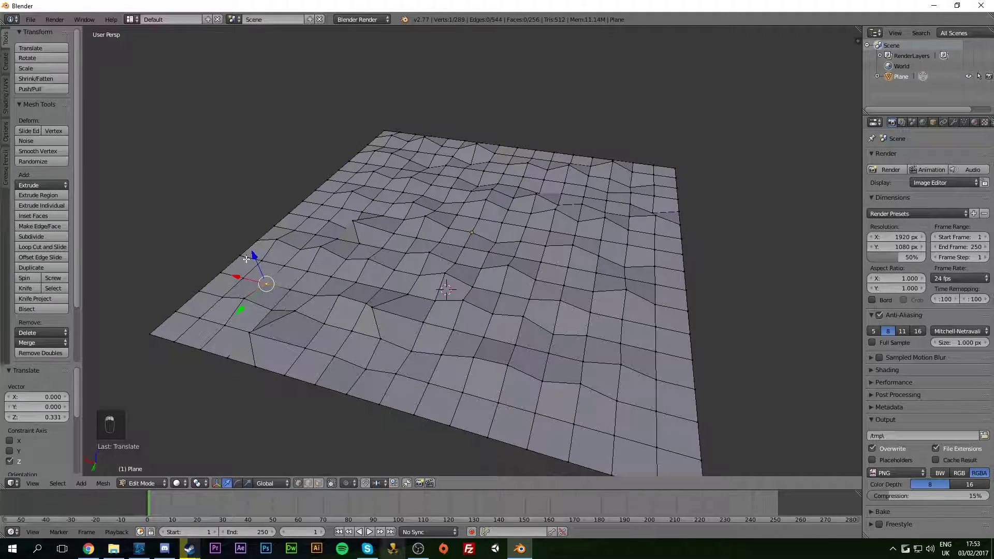
Select a single vertex on the opposite side of the grid and lower it about 0.16 along Z.
right_click(568, 252)
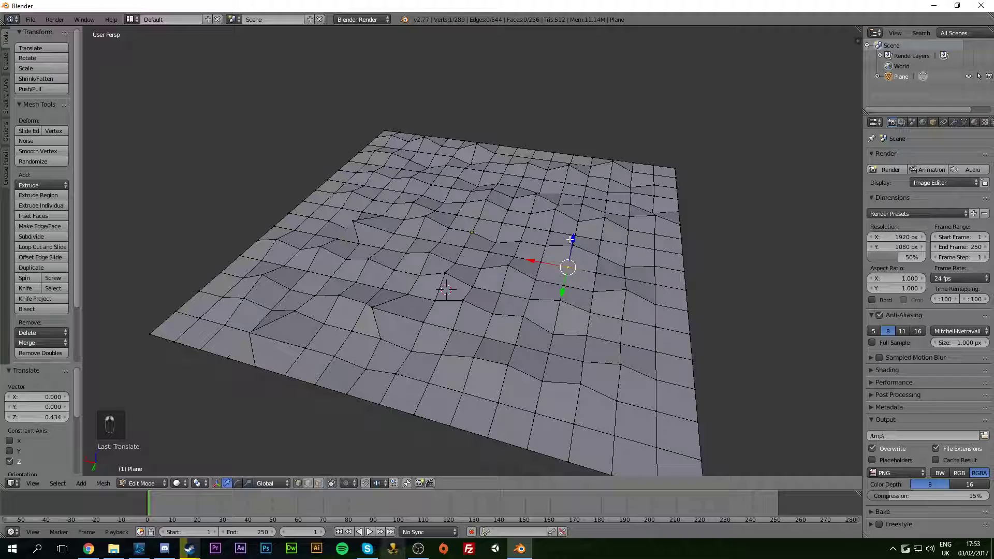
key("g")
key("z")
left_click(569, 245)
Lower two single vertices near the front corner along Z, the one closest to the corner by about 0.11.
middle_click_drag(523, 276, 564, 264)
right_click(691, 321)
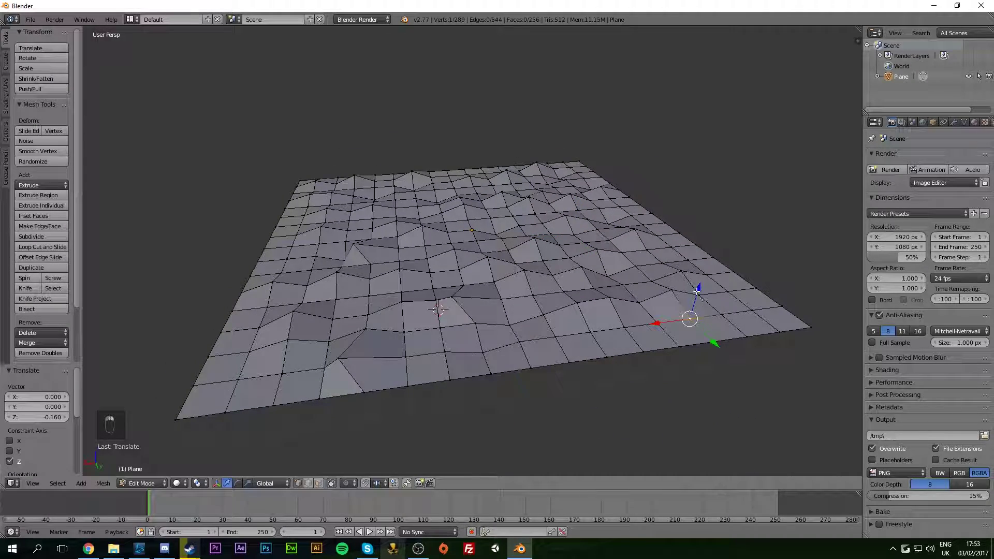
left_click_drag(697, 291, 699, 295)
right_click(751, 310)
left_click_drag(757, 282, 760, 288)
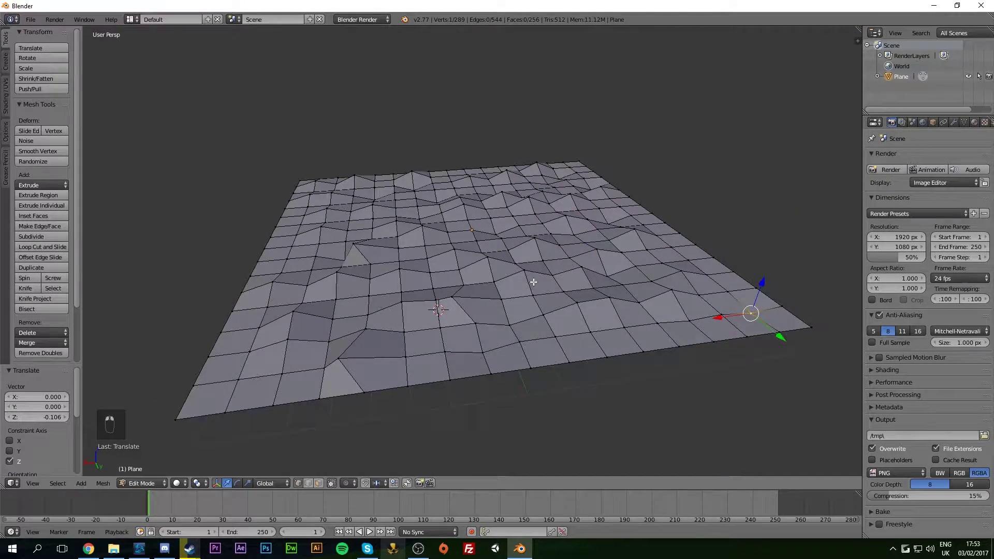
Move one last vertex near the front edge along Z and return to Object Mode.
middle_click_drag(533, 282, 428, 326)
right_click(429, 328)
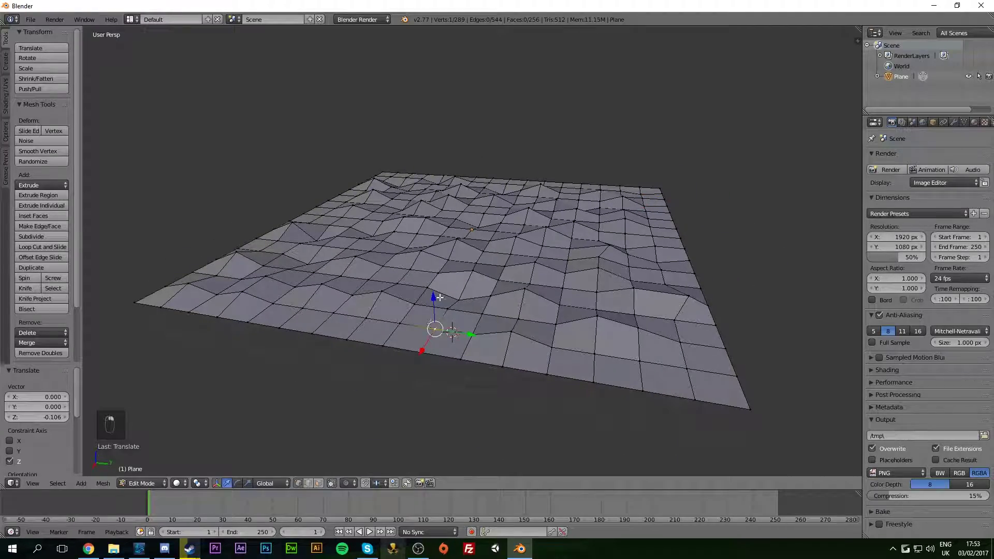
key("g")
key("z")
left_click(439, 298)
middle_click_drag(420, 280, 561, 269)
key("Tab")
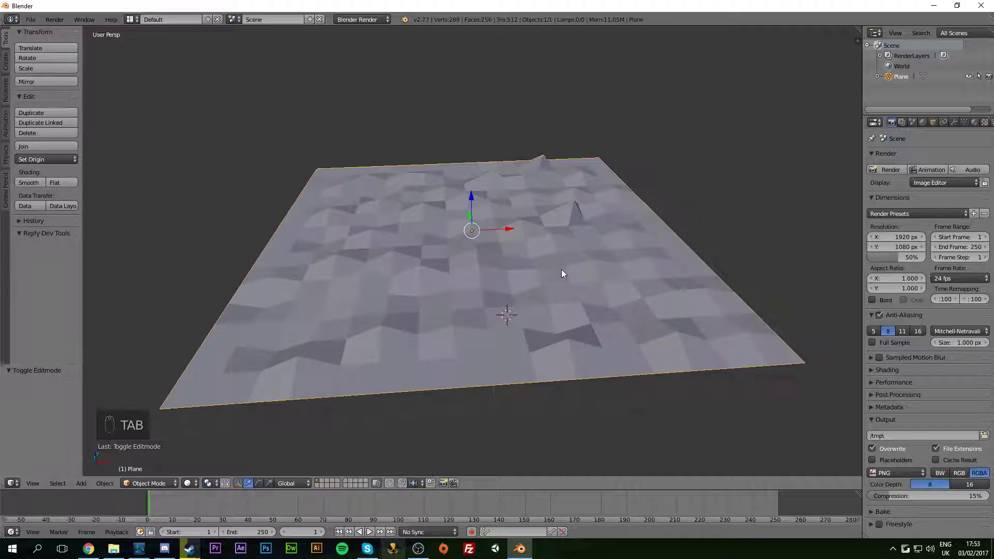
Add a camera to the scene.
middle_click_drag(569, 224, 380, 230)
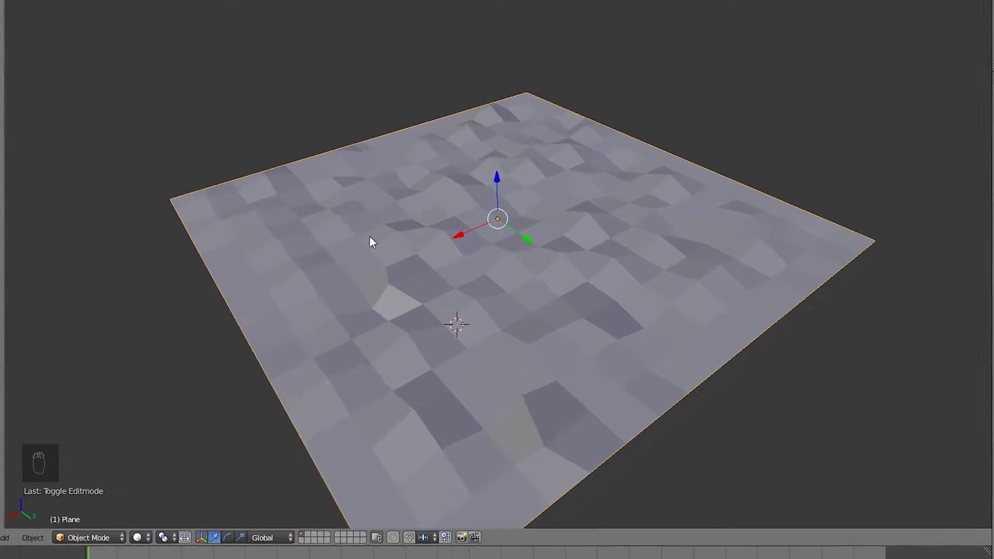
key("shift+a")
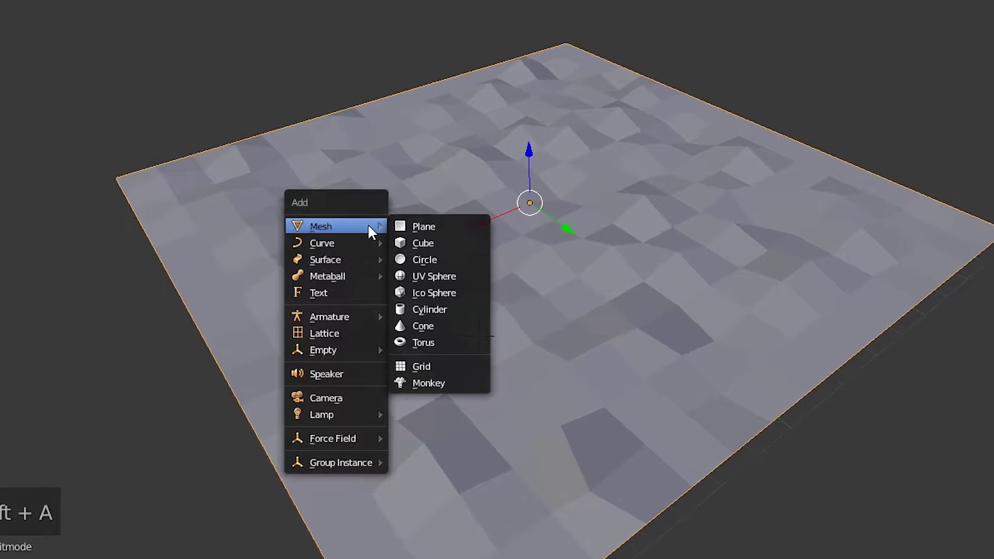
left_click(329, 398)
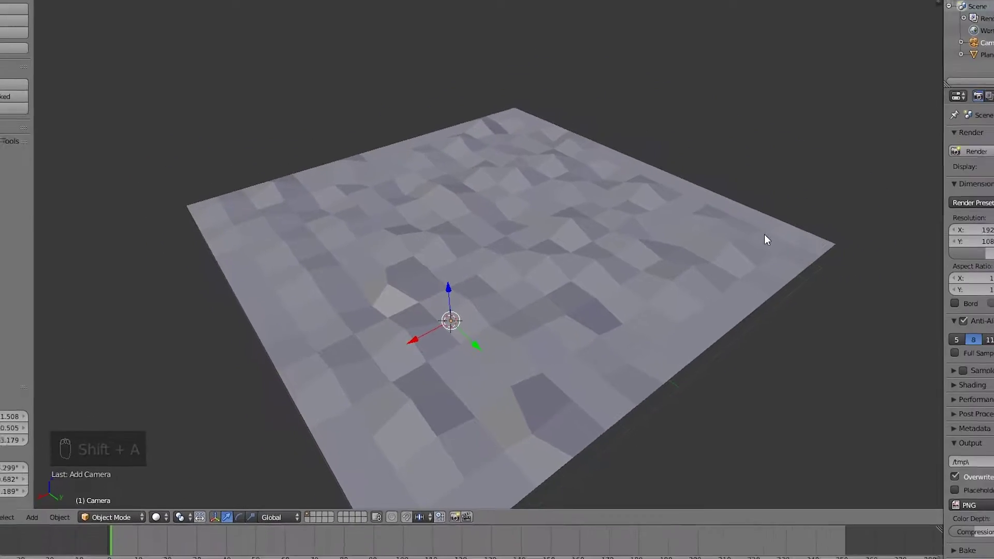
Show the camera's transform properties and set its X location to 0.
key("n")
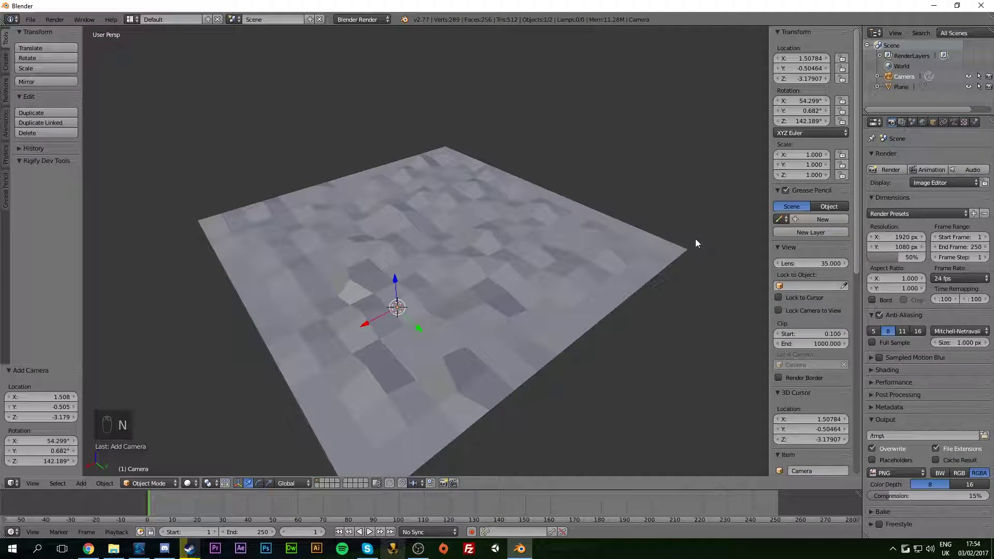
middle_click_drag(556, 245, 563, 232)
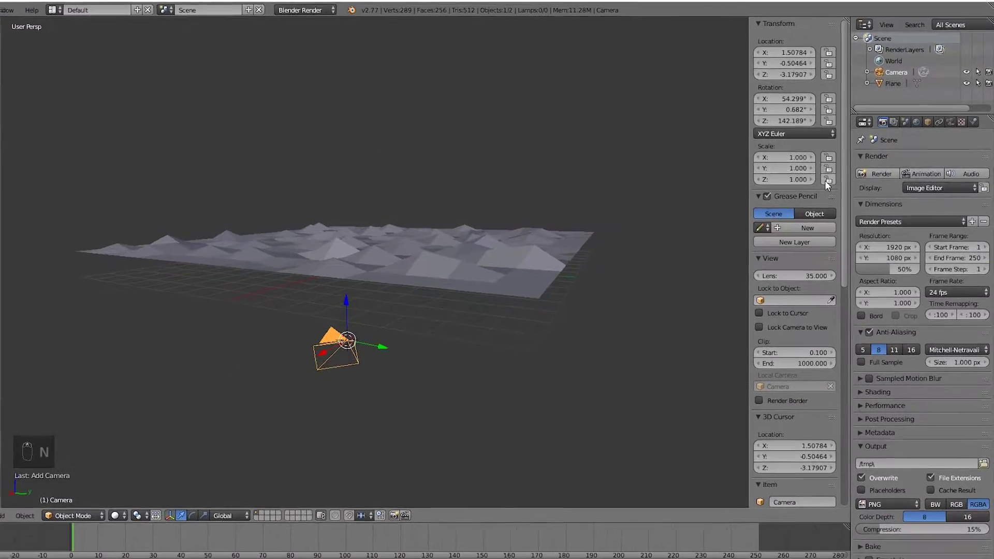
left_click(787, 52)
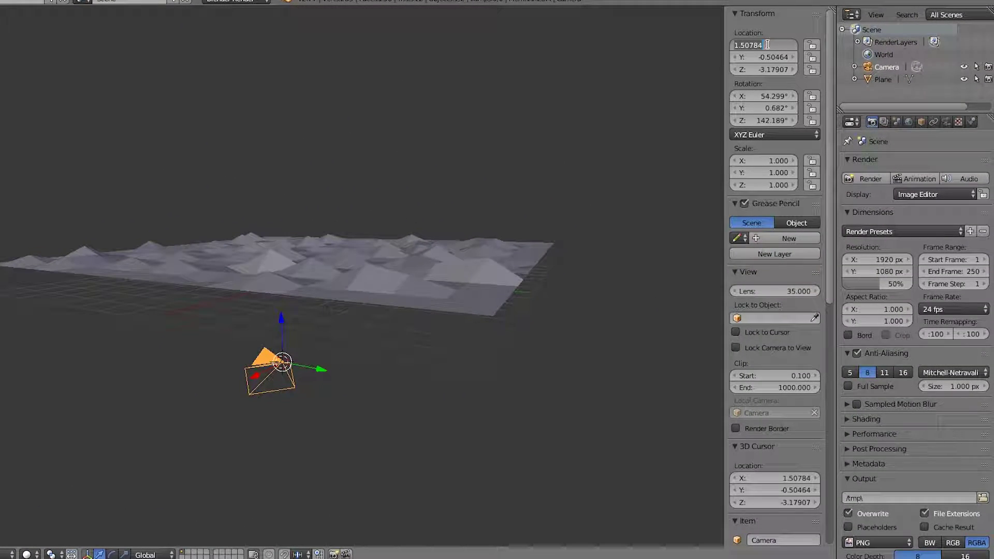
type("0")
key("Return")
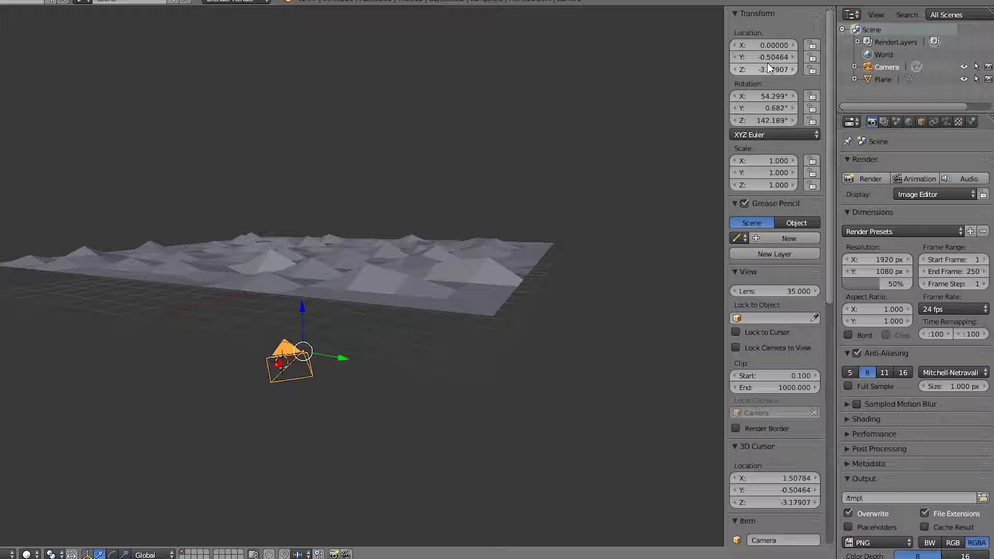
Set the camera's Z and Y locations to 0.
left_click(767, 64)
type("0")
key("Return")
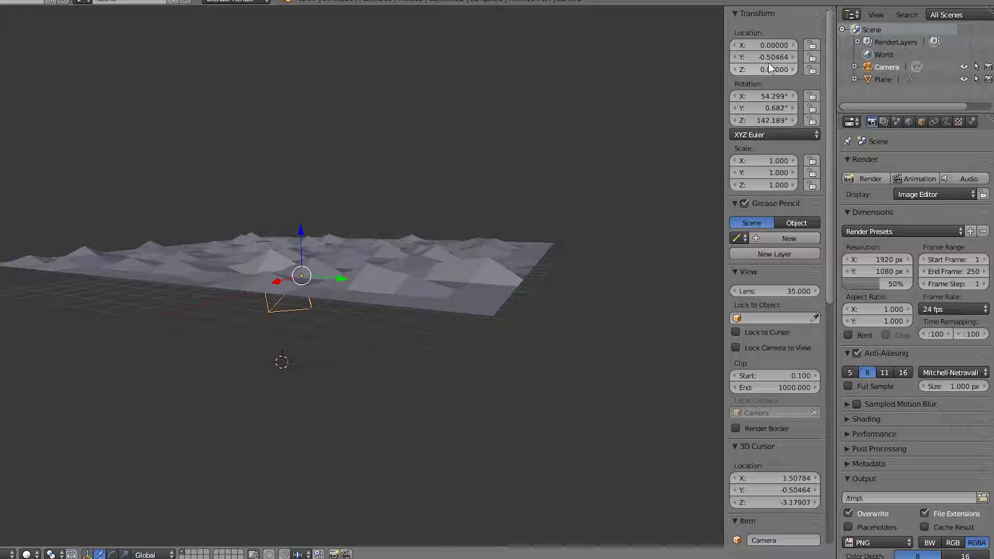
left_click(766, 58)
type("0")
key("Return")
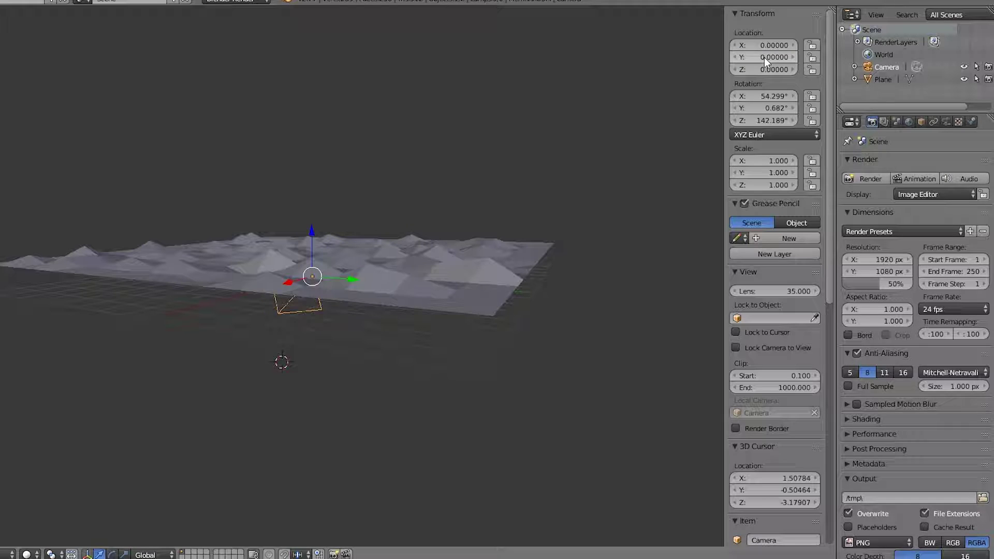
Set the camera's X, Y and Z rotations to 0°.
type("0")
key("Return")
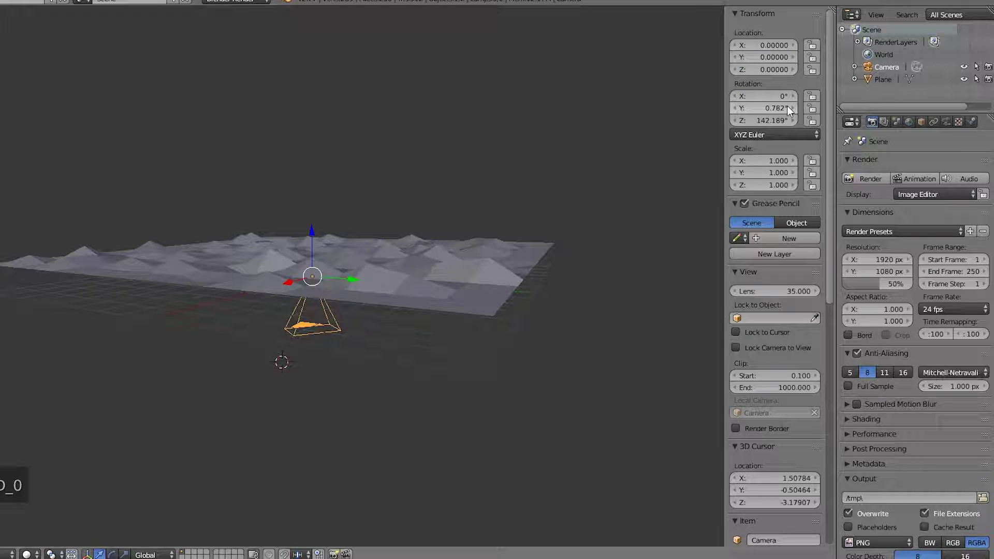
left_click(773, 107)
type("0")
key("Return")
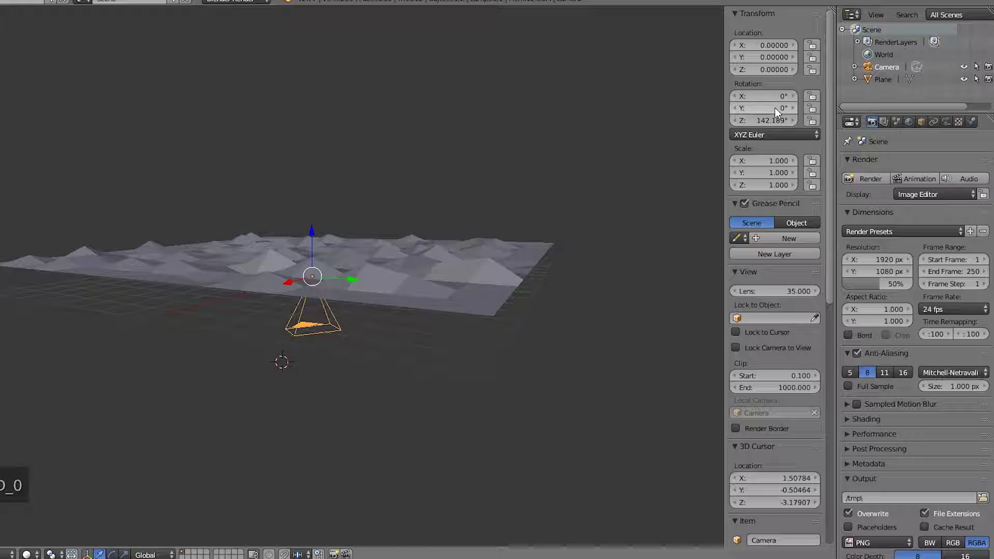
left_click(767, 120)
type("0")
key("Return")
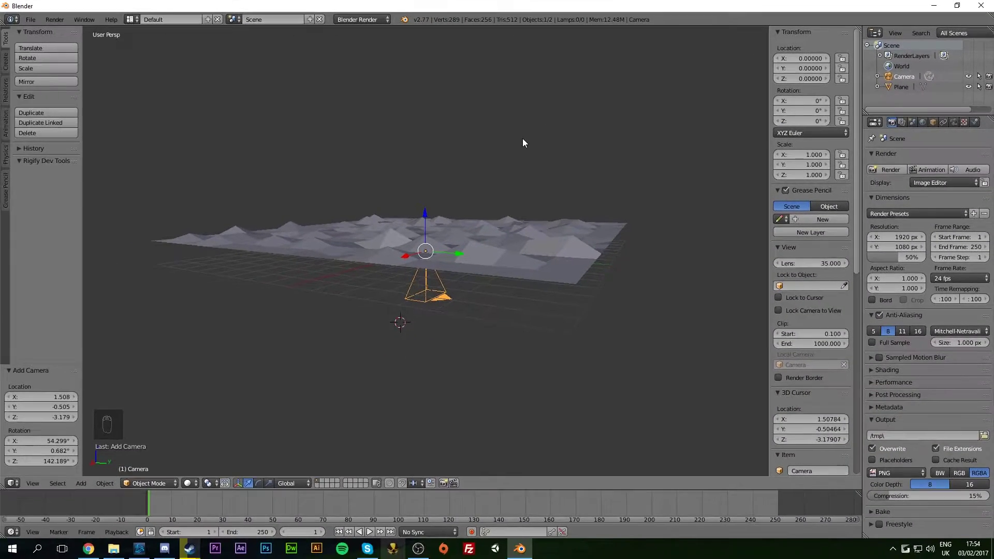
Raise the camera straight up along Z, above the plane, to a height of about 14.3.
middle_click_drag(522, 143, 551, 140)
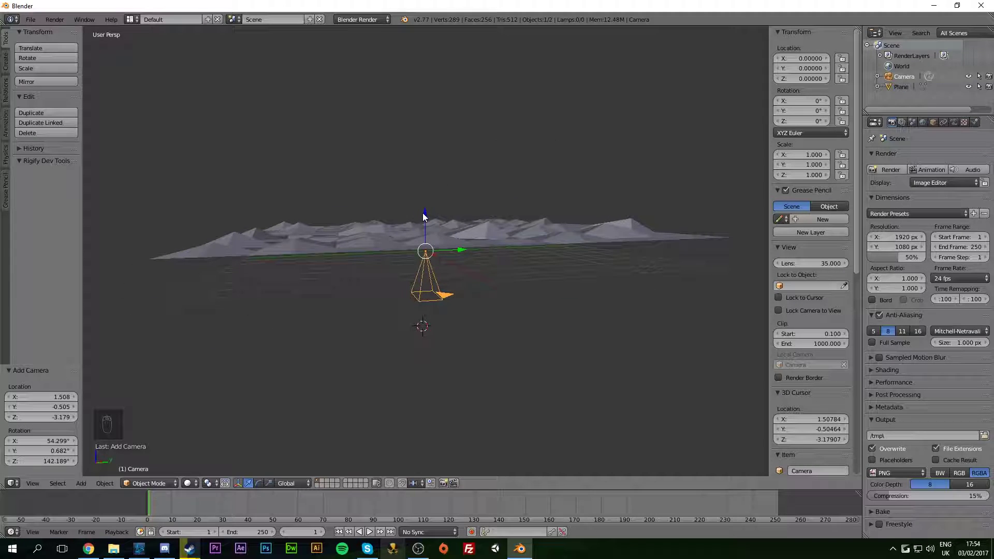
left_click_drag(424, 212, 422, 13)
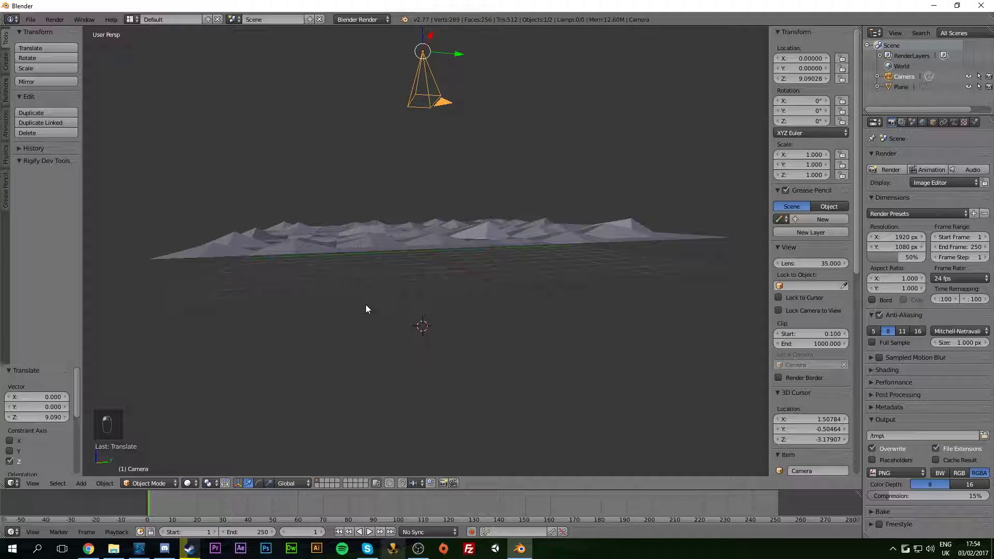
middle_click_drag(366, 304, 426, 325)
scroll(426, 322, "down", 3)
left_click_drag(431, 98, 451, 476)
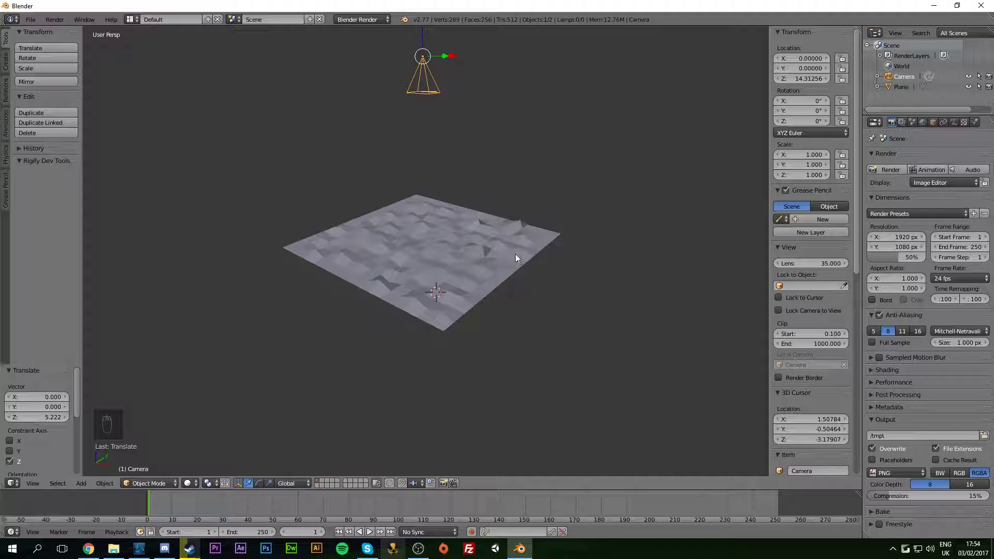
Raise the camera slightly more along Z to about 15.7 and check the framing through the camera view.
key("KP_0")
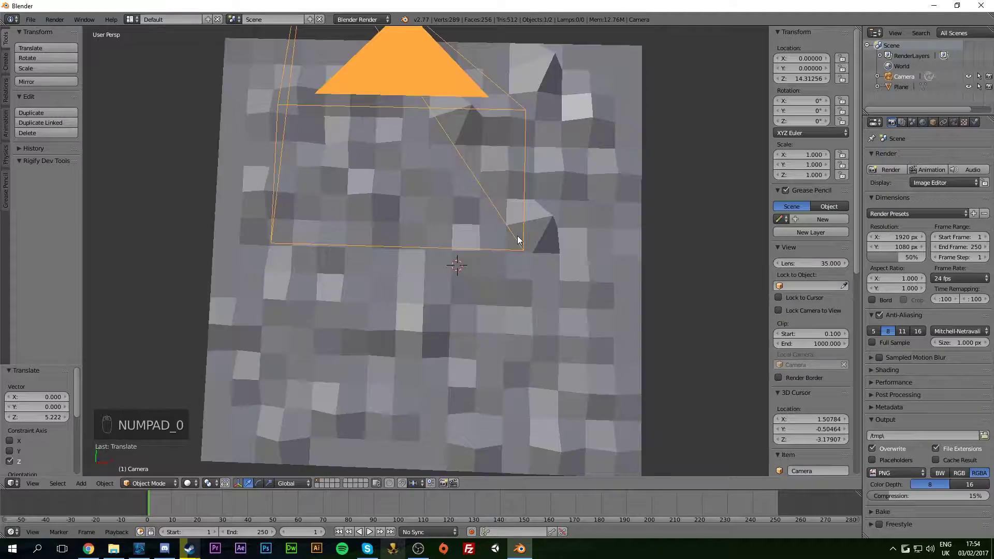
key("KP_0")
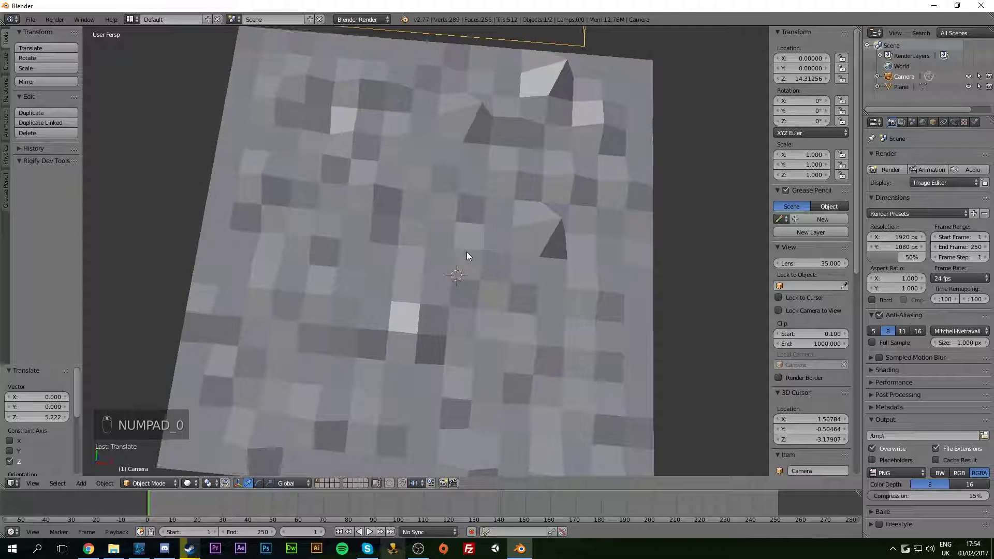
scroll(436, 53, "down", 1)
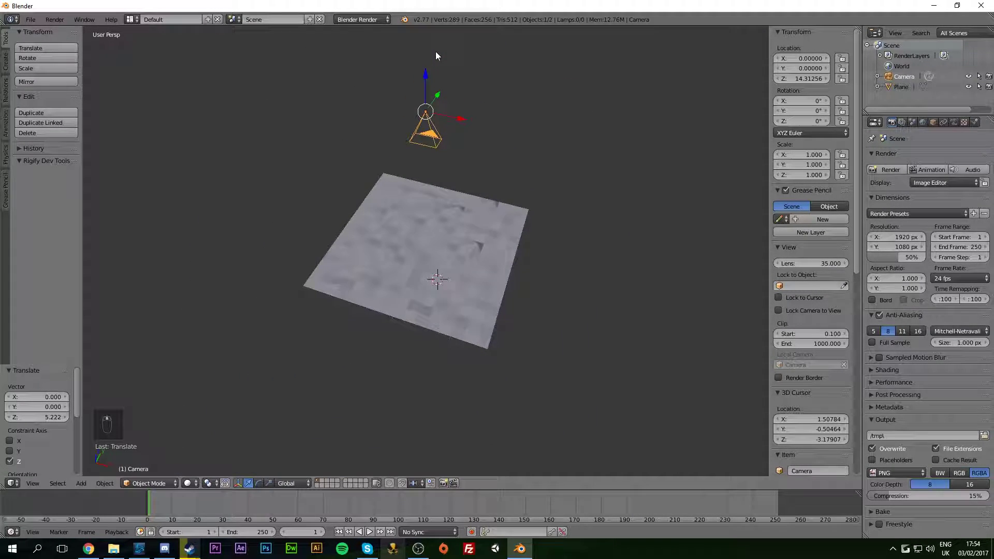
left_click_drag(426, 75, 430, 54)
key("KP_0")
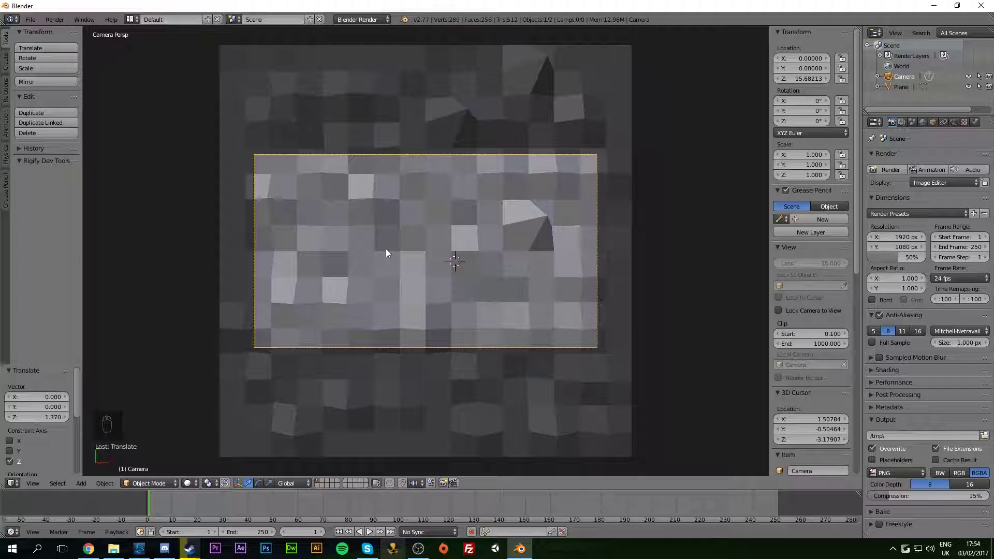
key("Escape")
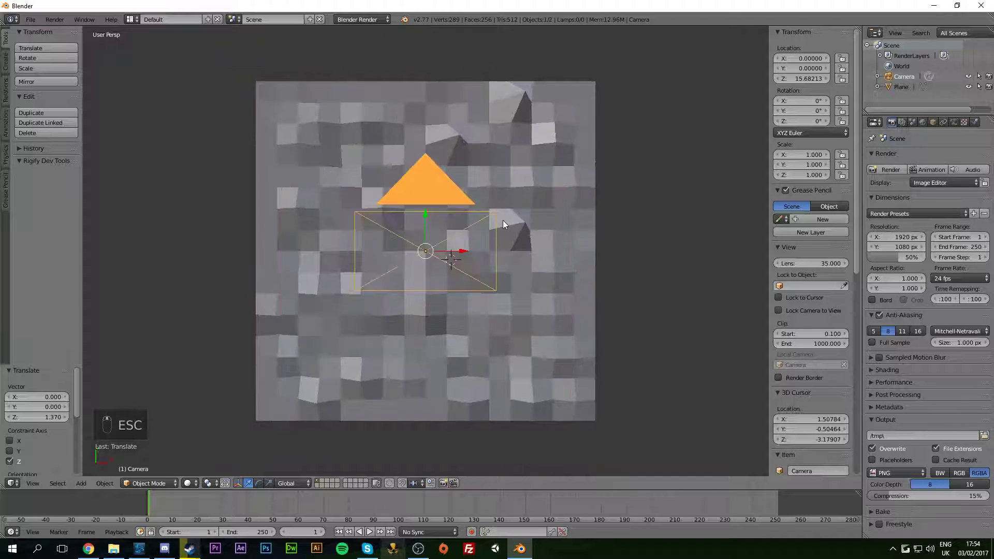
Set the camera's Z rotation to 14.3° and check the angle with a test render and the camera view.
middle_click_drag(500, 200, 796, 180)
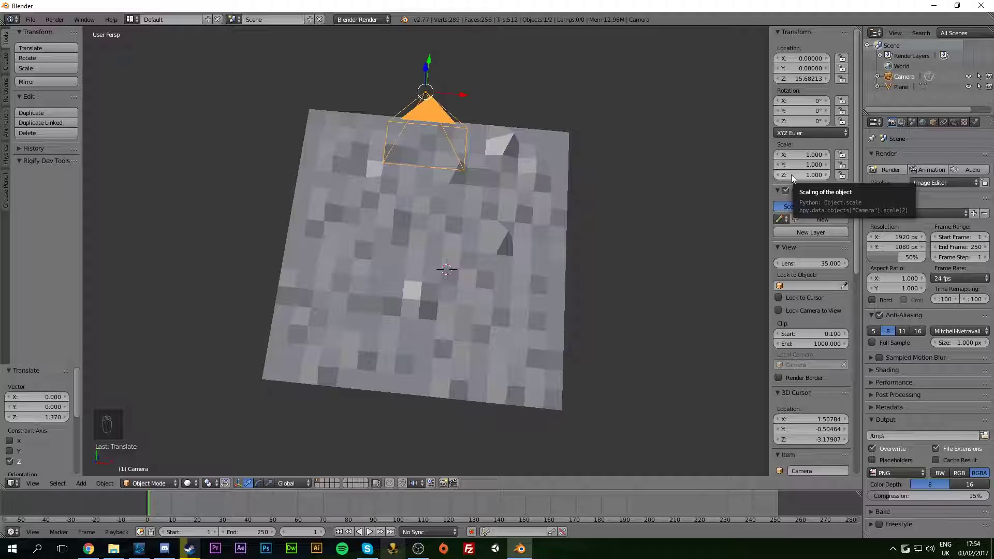
left_click_drag(796, 119, 839, 120)
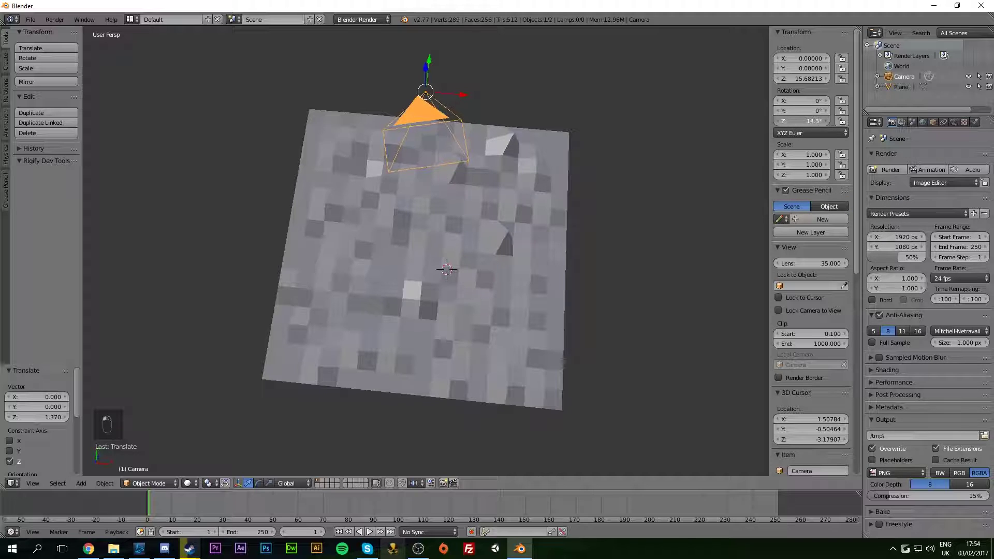
key("F12")
key("Escape")
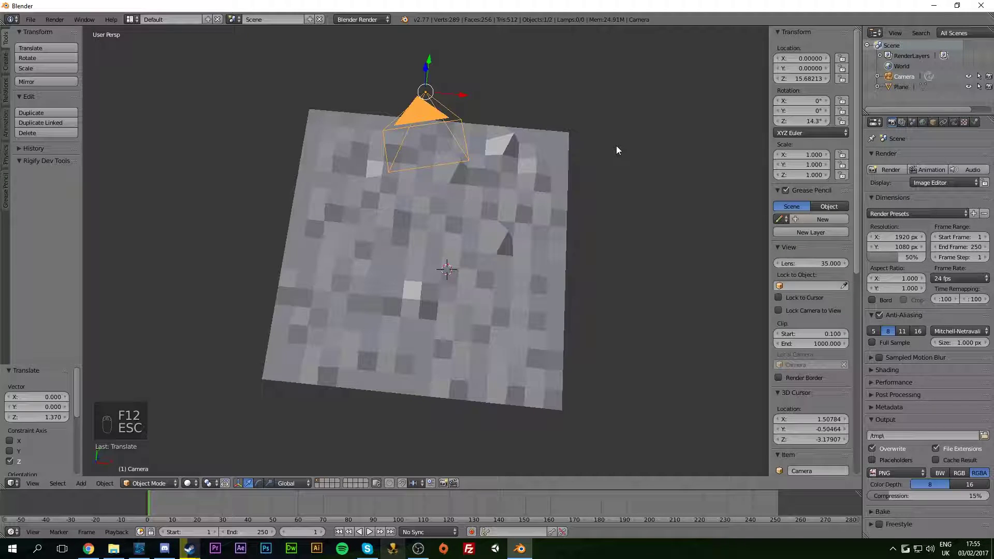
key("KP_0")
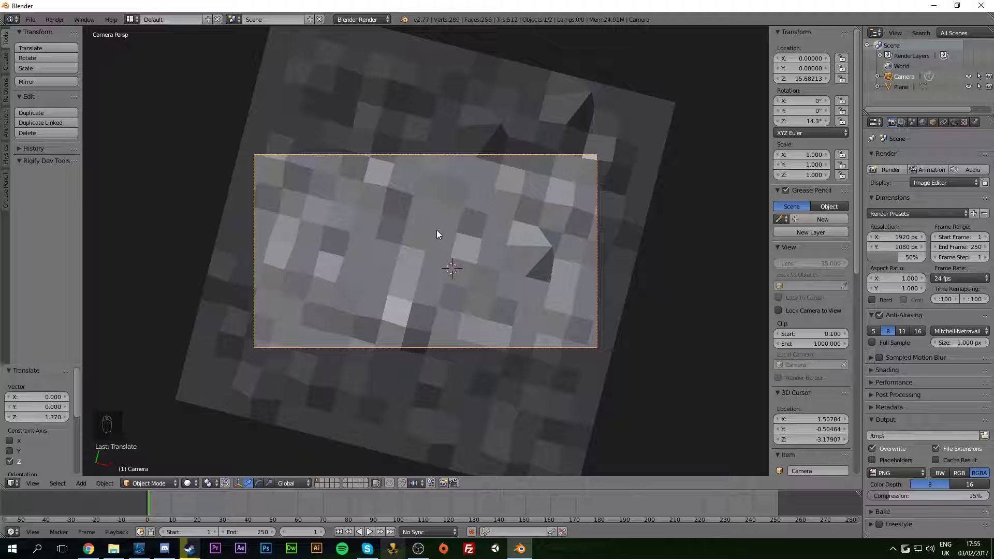
key("Escape")
middle_click_drag(437, 230, 445, 216)
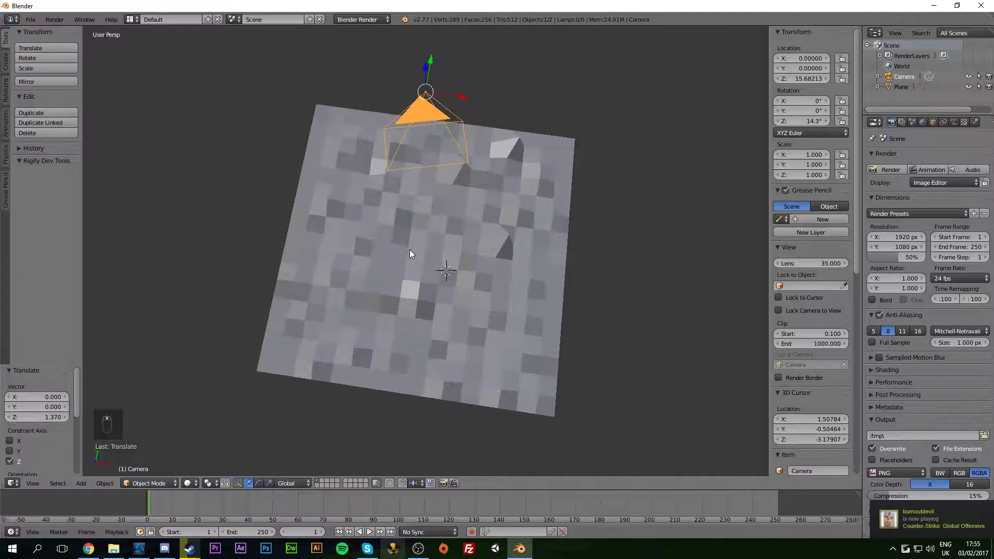
Add a Hemi lamp to the scene.
middle_click_drag(409, 250, 448, 222)
scroll(448, 227, "down", 1)
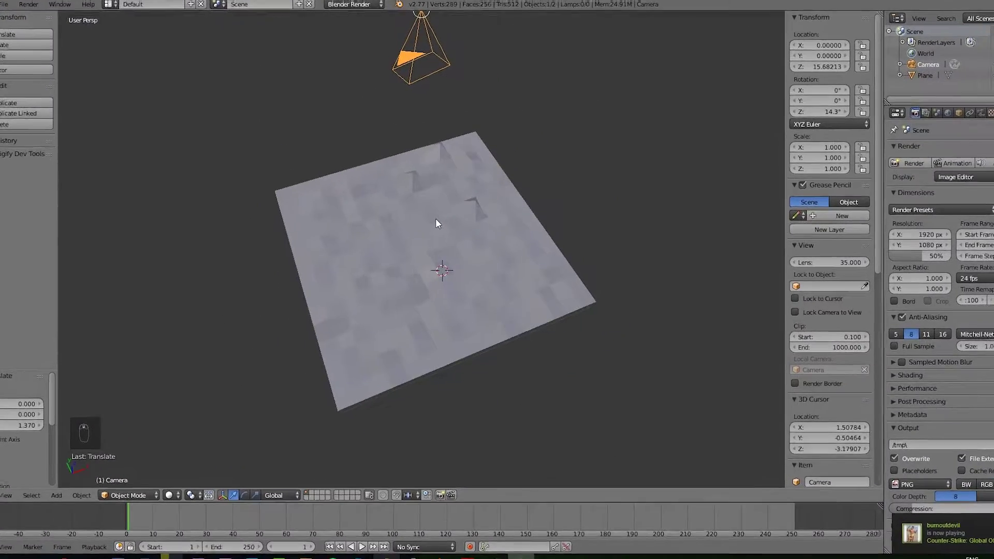
key("shift+a")
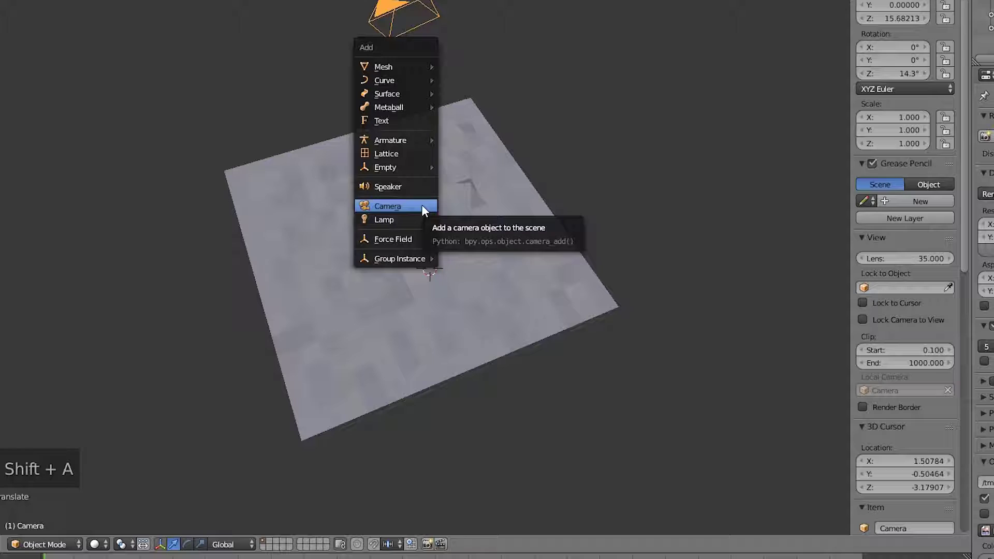
mouse_move(415, 223)
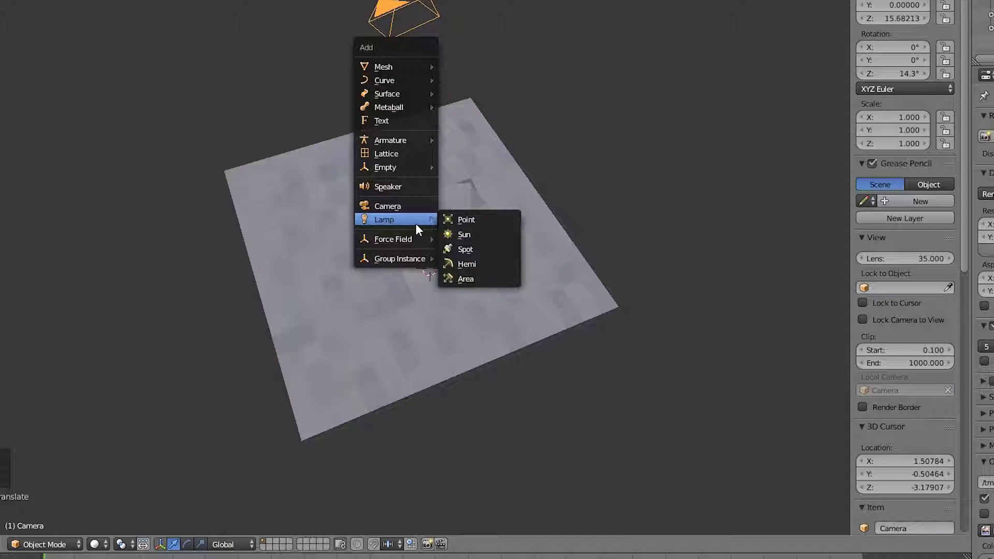
left_click(477, 262)
Raise the Hemi lamp along Z by about 21.1, above the camera, and render a test image.
middle_click_drag(469, 263, 460, 177)
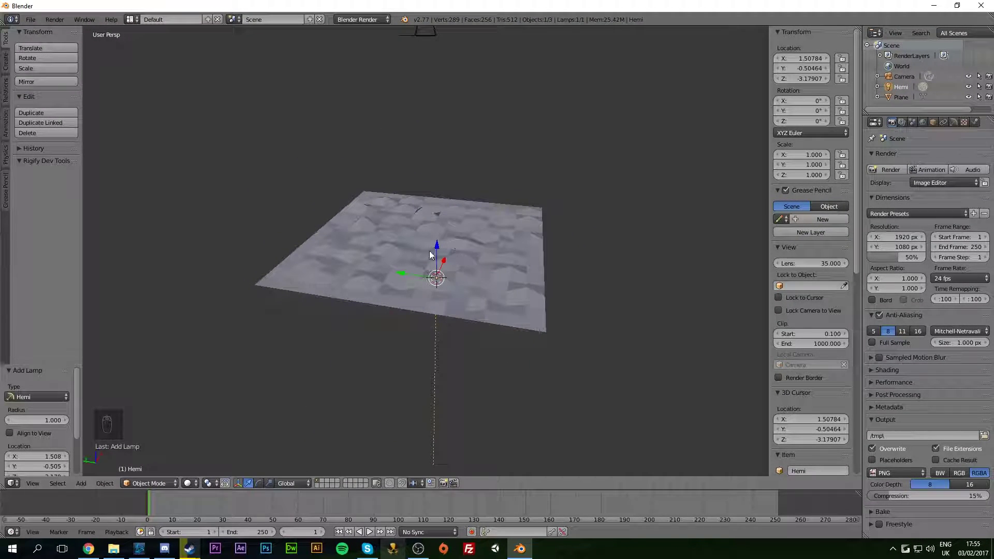
scroll(431, 255, "down", 3)
left_click_drag(433, 248, 443, 474)
scroll(512, 381, "down", 1)
middle_click_drag(540, 179, 530, 192)
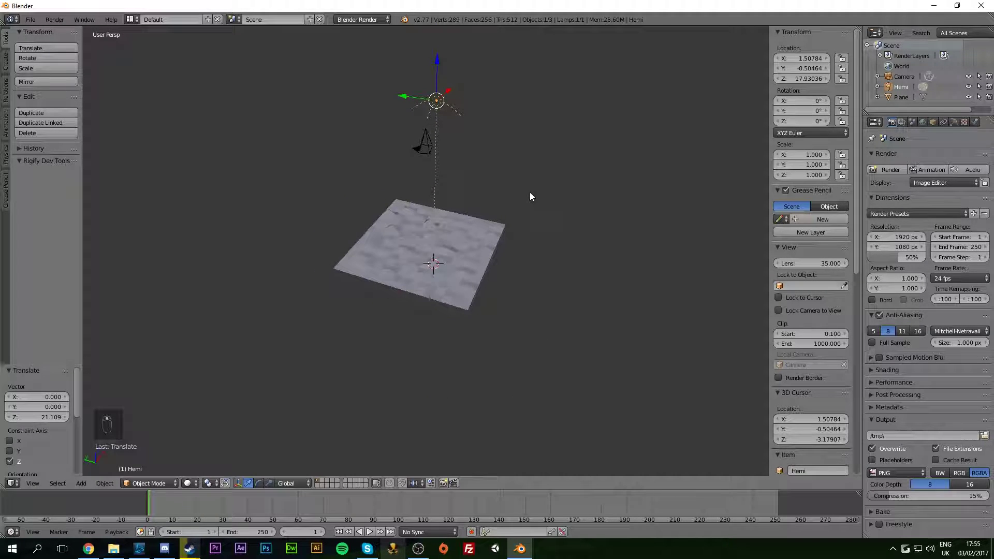
key("F12")
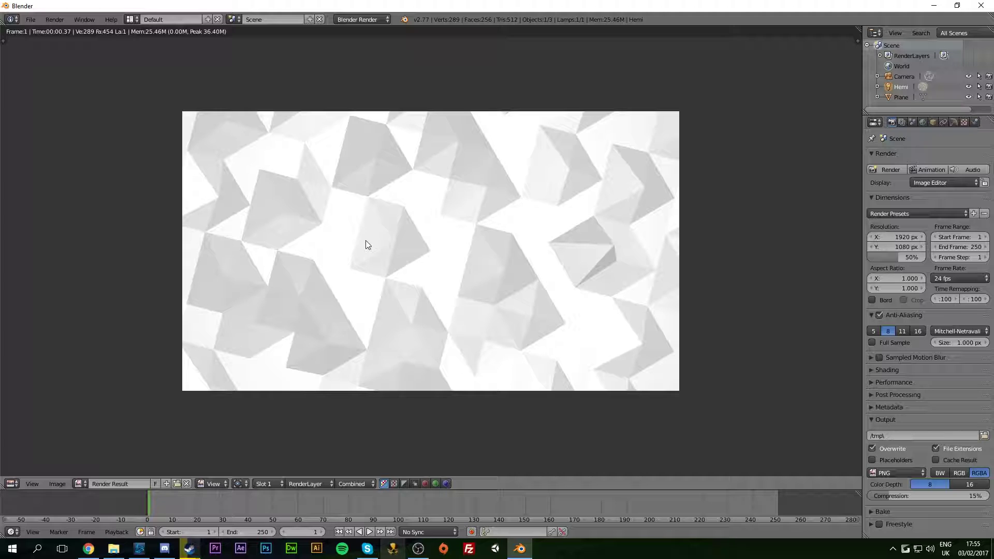
key("Escape")
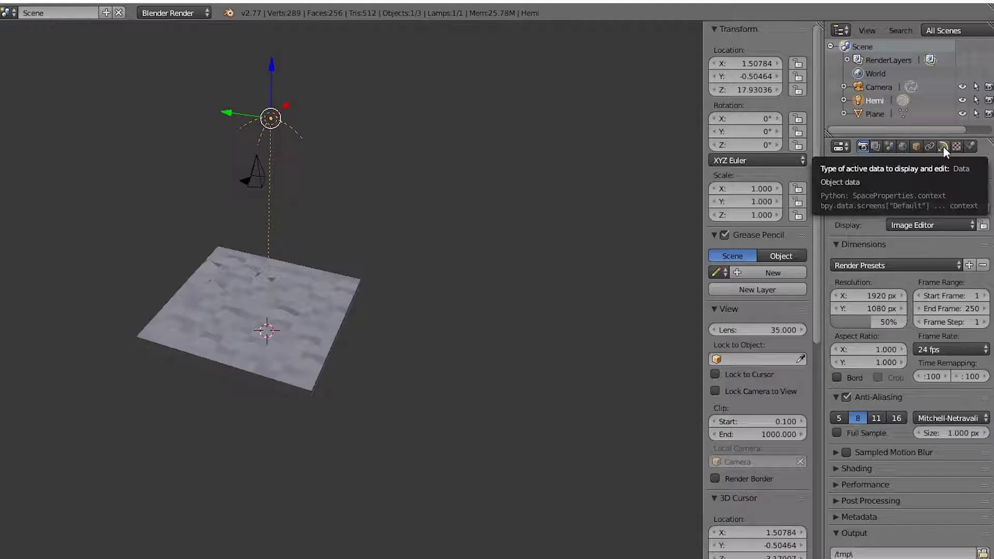
Lower the Hemi lamp's energy to 0.420 and render another test image.
left_click(943, 146)
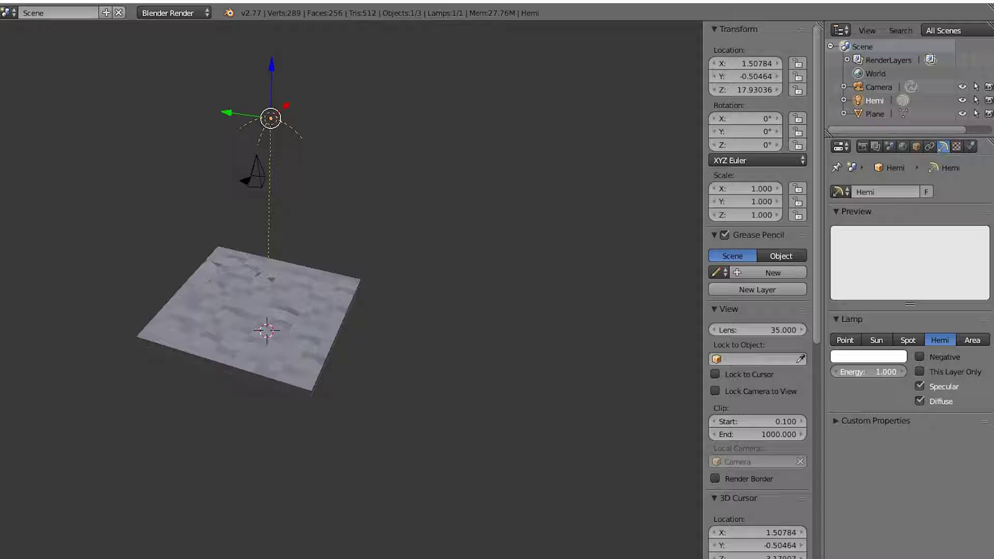
left_click_drag(868, 371, 852, 371)
middle_click_drag(471, 175, 451, 186)
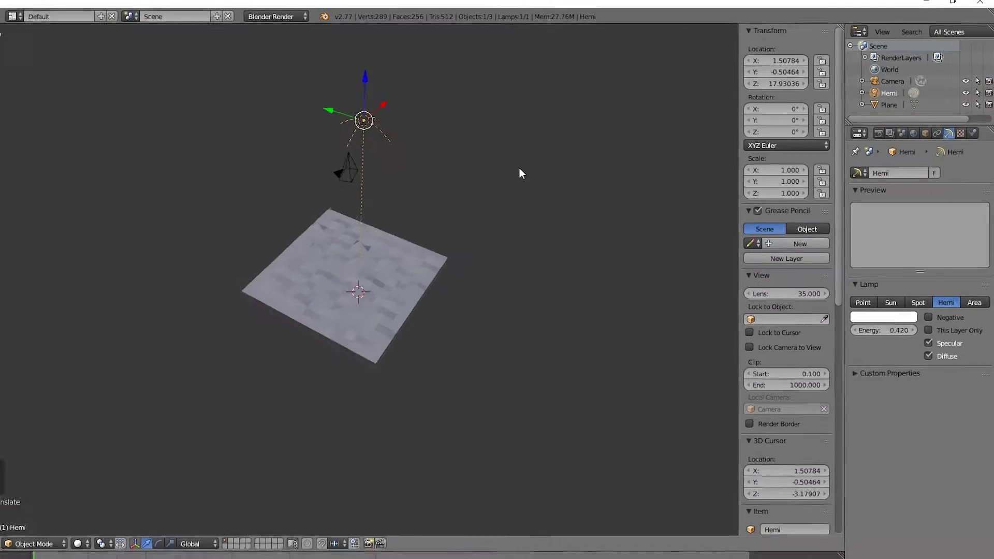
key("F12")
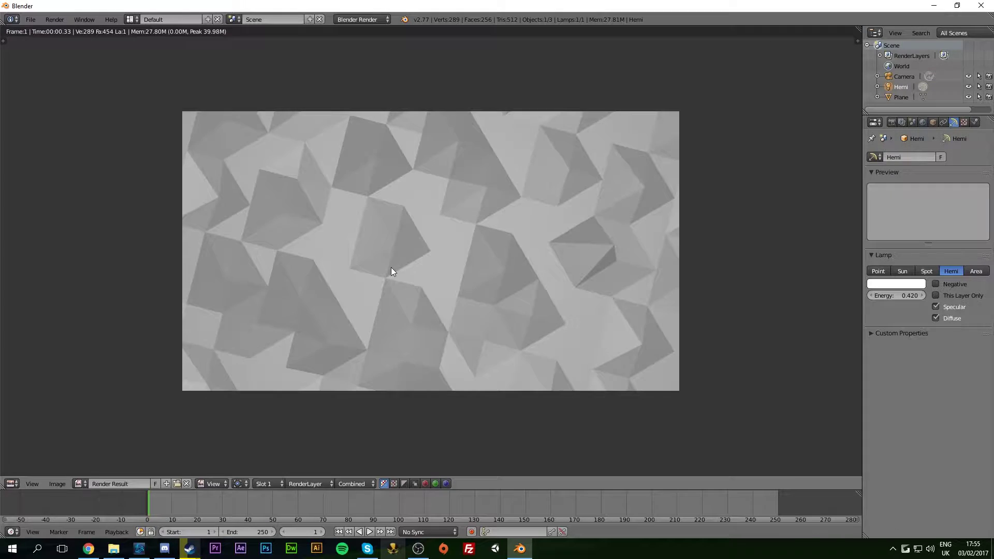
key("Escape")
Select the low-poly plane and give it a new material.
right_click(453, 200)
middle_click_drag(453, 203, 432, 187)
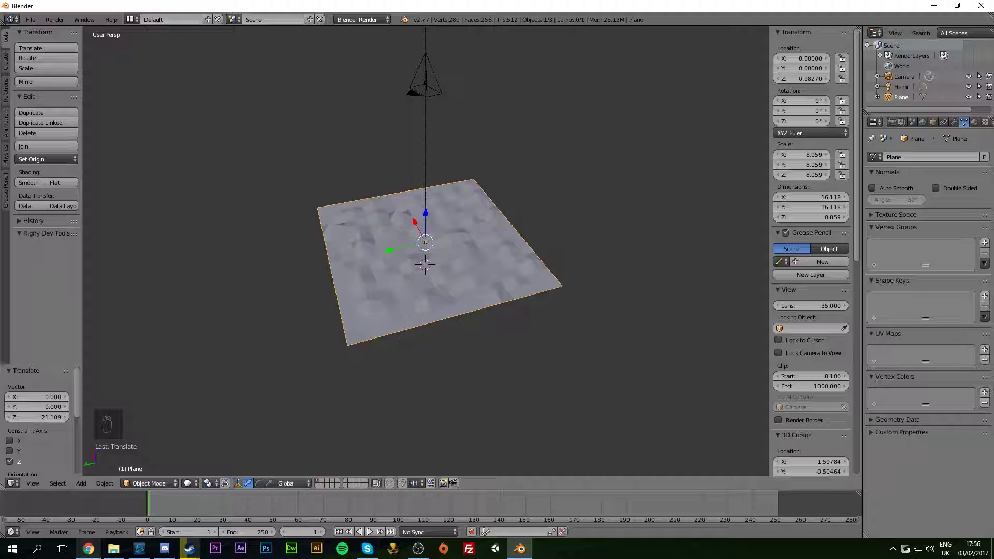
key("alt+Tab")
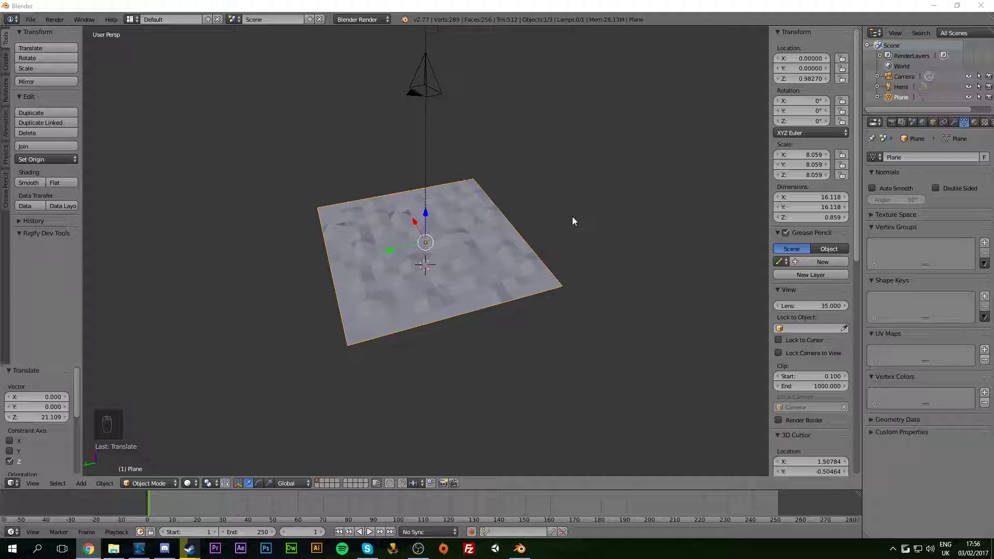
middle_click_drag(551, 200, 525, 203)
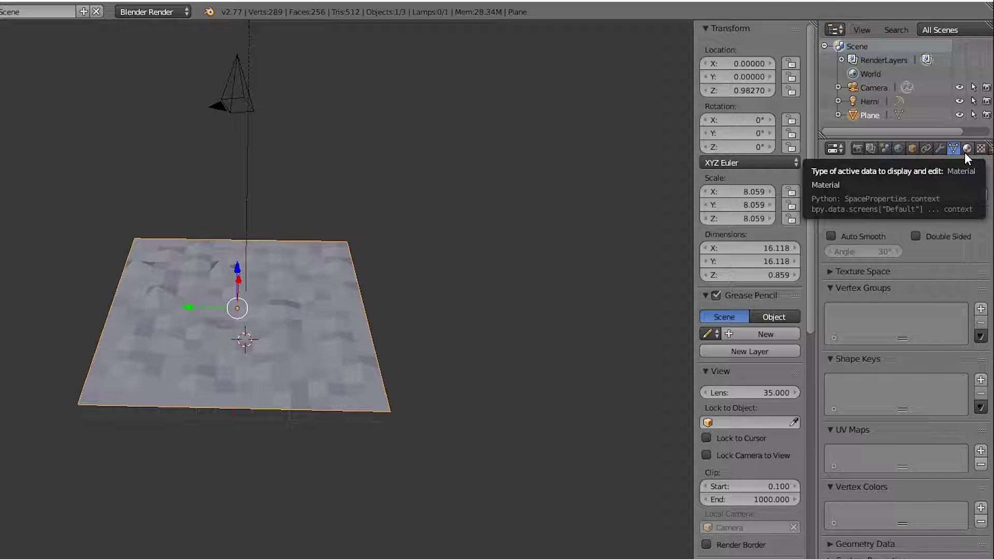
left_click(967, 150)
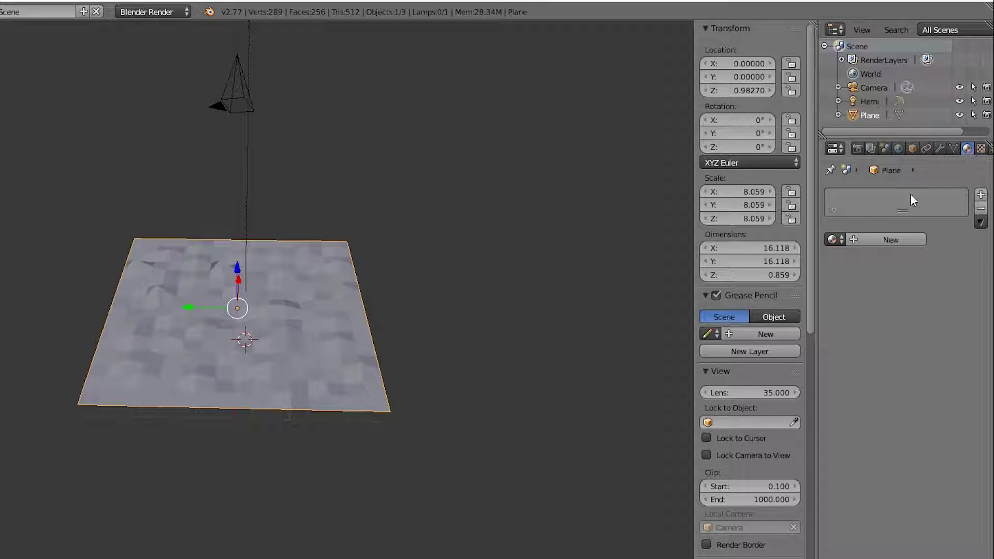
left_click(879, 239)
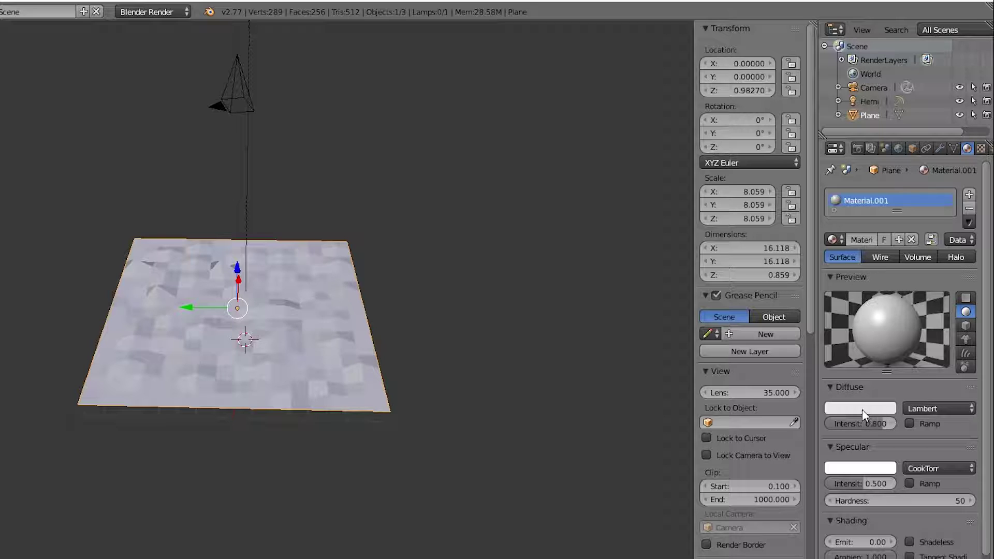
Set the plane material's diffuse color to hex D3D3D3.
left_click(861, 409)
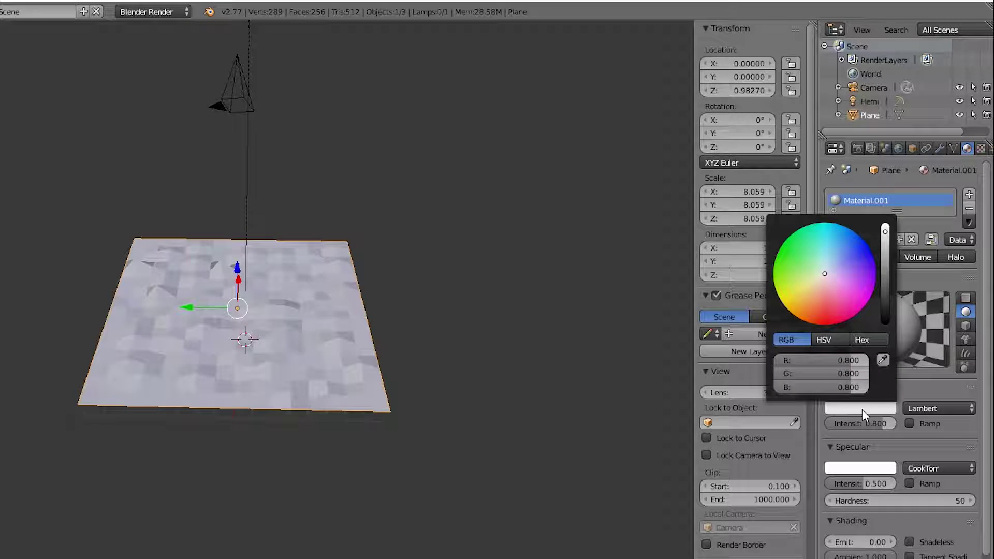
left_click(862, 340)
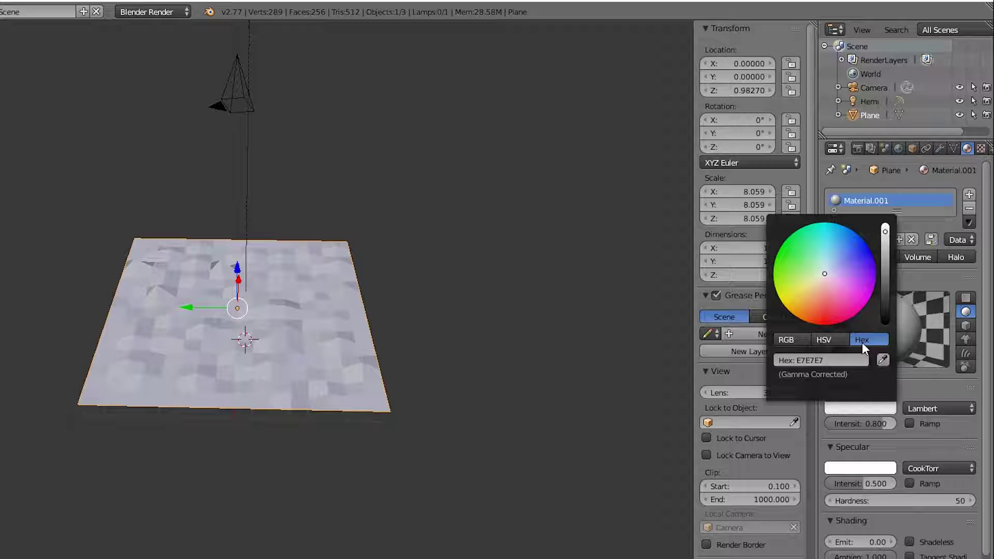
left_click(838, 362)
type("#D3D3D3")
key("Return")
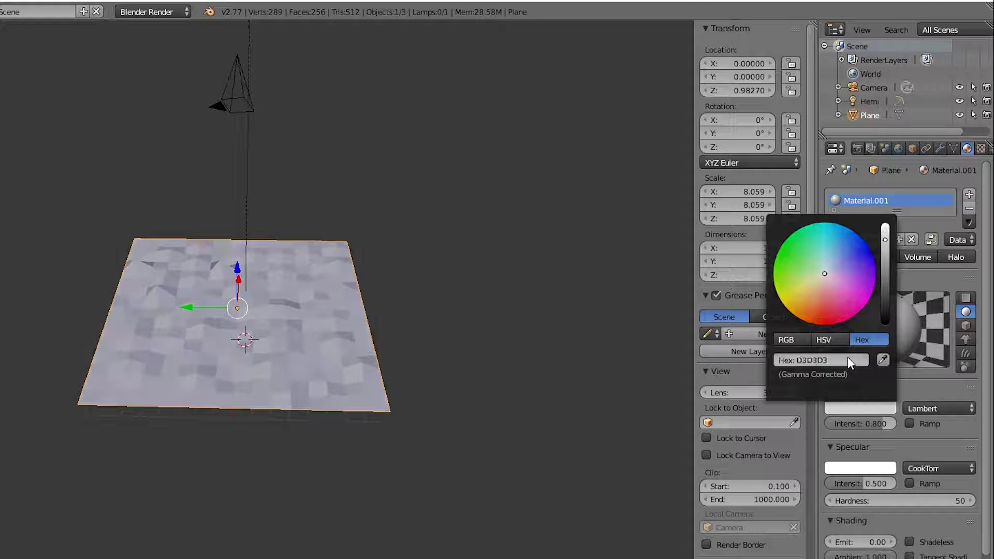
left_click(519, 263)
middle_click_drag(519, 239, 503, 244)
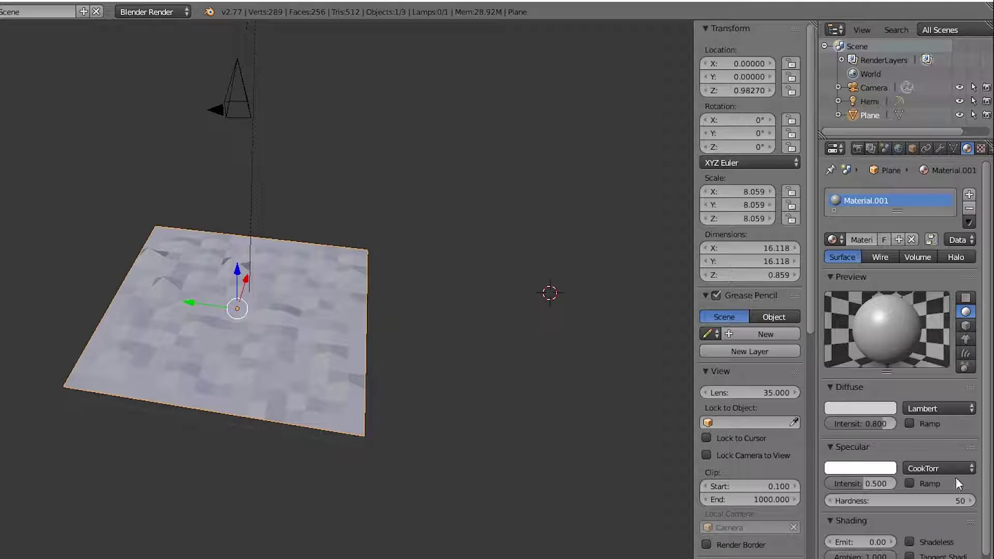
Lower the material's diffuse intensity to 0.717 and render a test image.
mouse_move(875, 419)
left_mouse_down()
mouse_move(903, 419)
mouse_move(875, 423)
left_mouse_up()
middle_click_drag(589, 213, 531, 223)
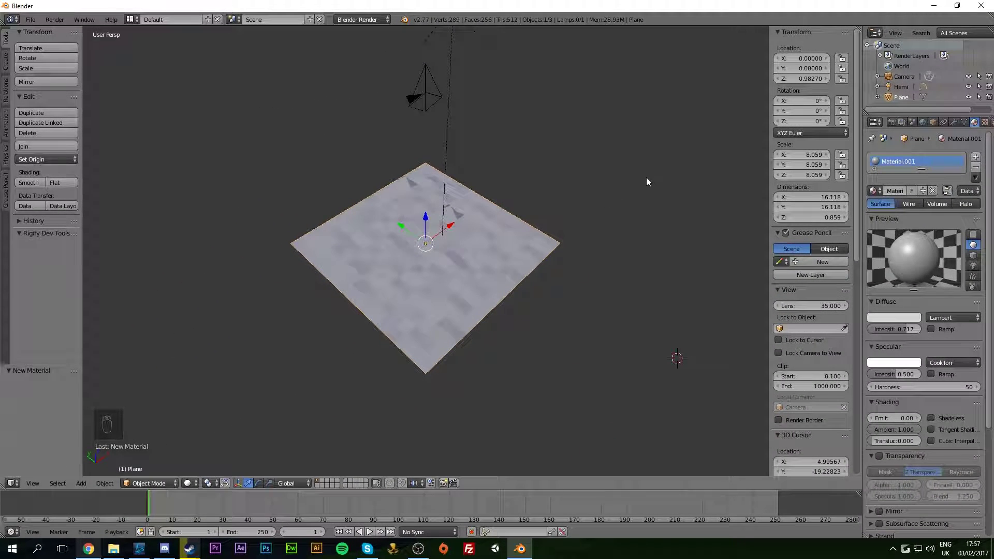
key("F12")
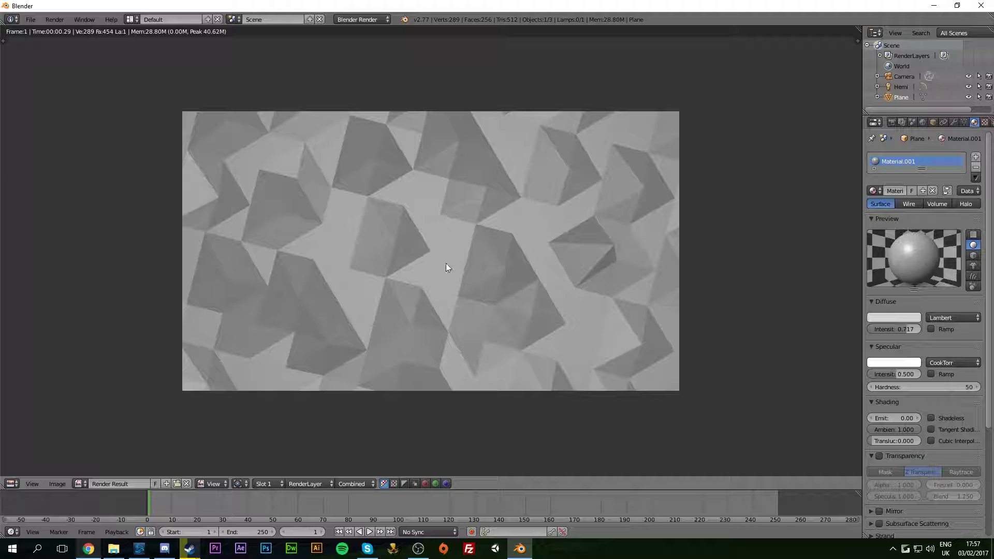
key("Escape")
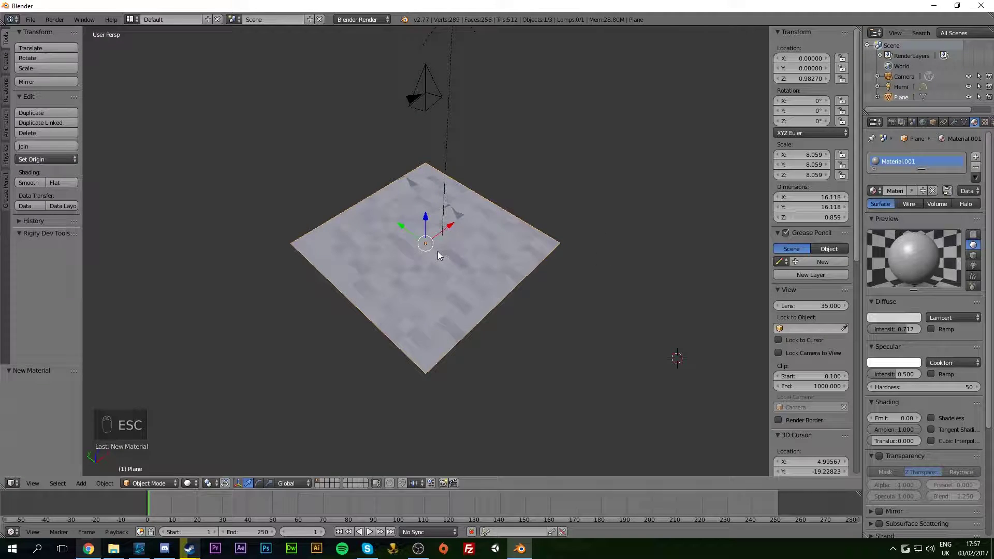
Open the plane's mesh for editing and shift a vertex near its centre along Z.
scroll(426, 251, "up", 1)
middle_click_drag(437, 256, 490, 222)
key("Tab")
scroll(443, 259, "up", 3)
right_click(455, 210)
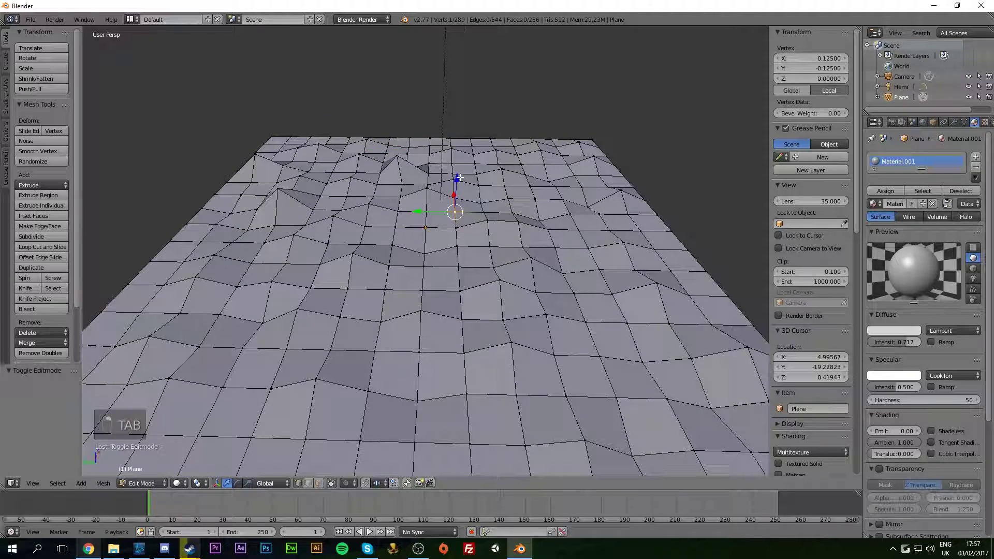
left_click_drag(457, 181, 458, 173)
Move several more single vertices around the middle of the plane along Z to make the surface more uneven.
right_click(395, 243)
left_click_drag(392, 210, 460, 241)
right_click(424, 269)
right_click(459, 267)
right_click(287, 266)
key("g")
key("z")
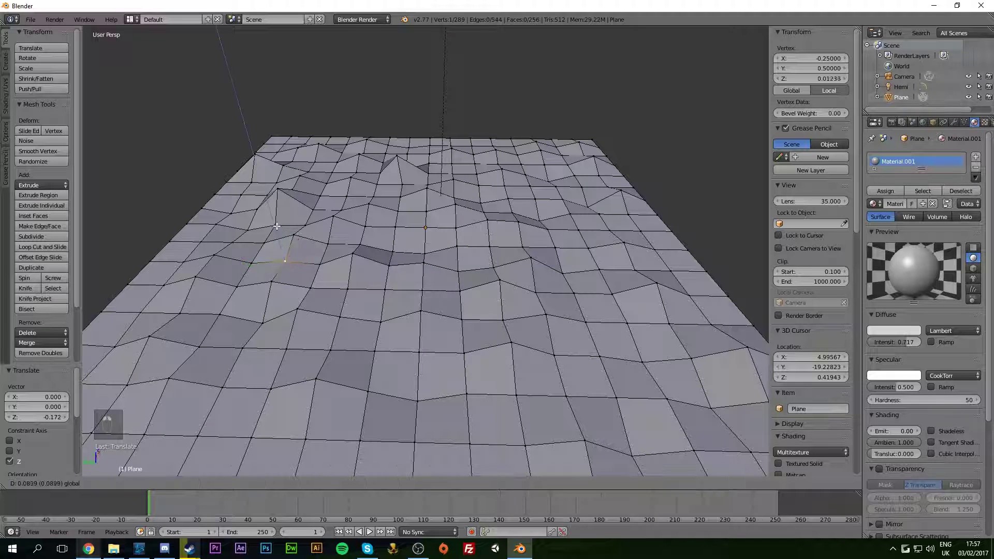
left_click(278, 233)
right_click(380, 267)
left_click_drag(381, 267, 417, 256)
right_click(426, 289)
middle_click_drag(405, 261, 489, 239)
Lower the vertex at X 0, Y -0.625 by about 0.351 along Z, leave mesh editing and render a test image.
right_click(528, 151)
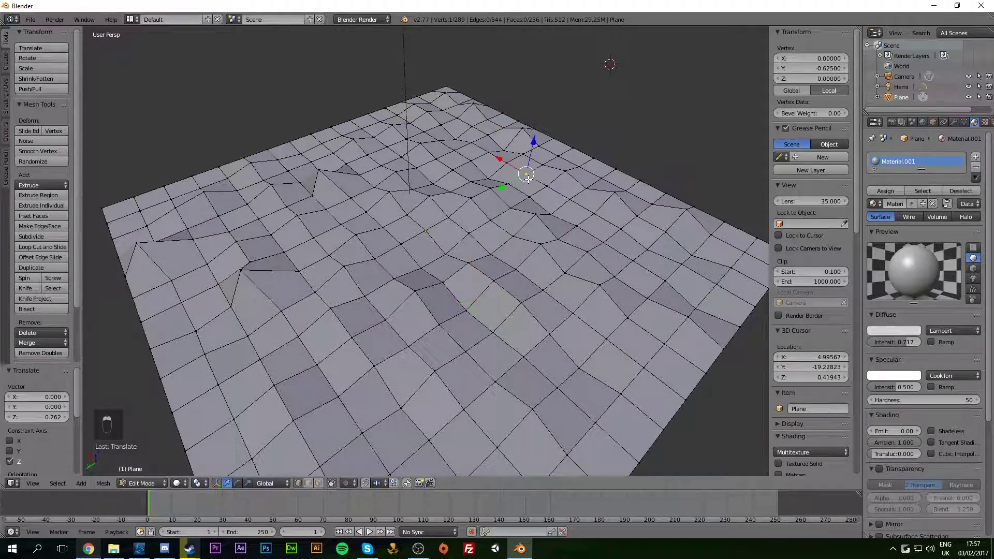
key("g")
key("z")
left_click_drag(531, 152, 532, 153)
middle_click_drag(533, 186, 510, 199)
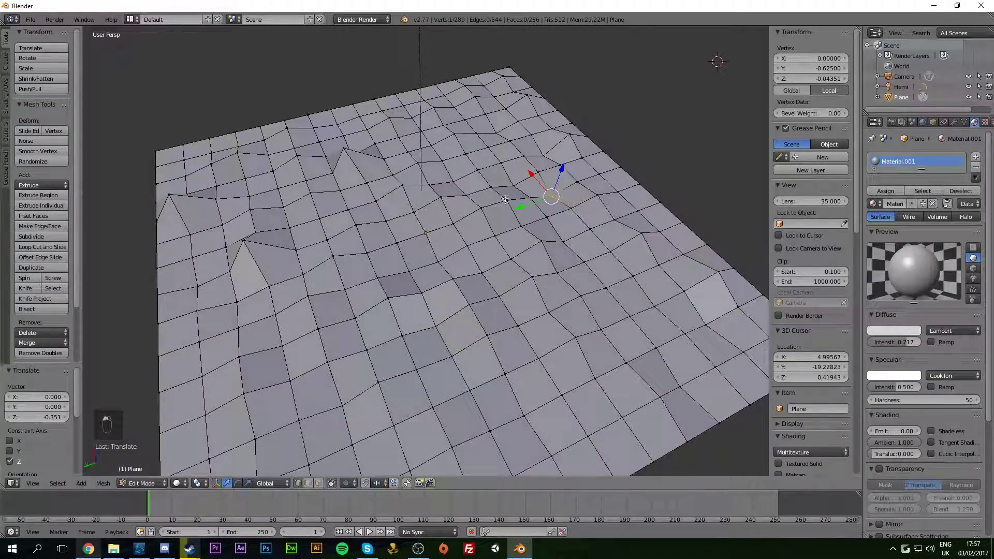
key("Tab")
key("F12")
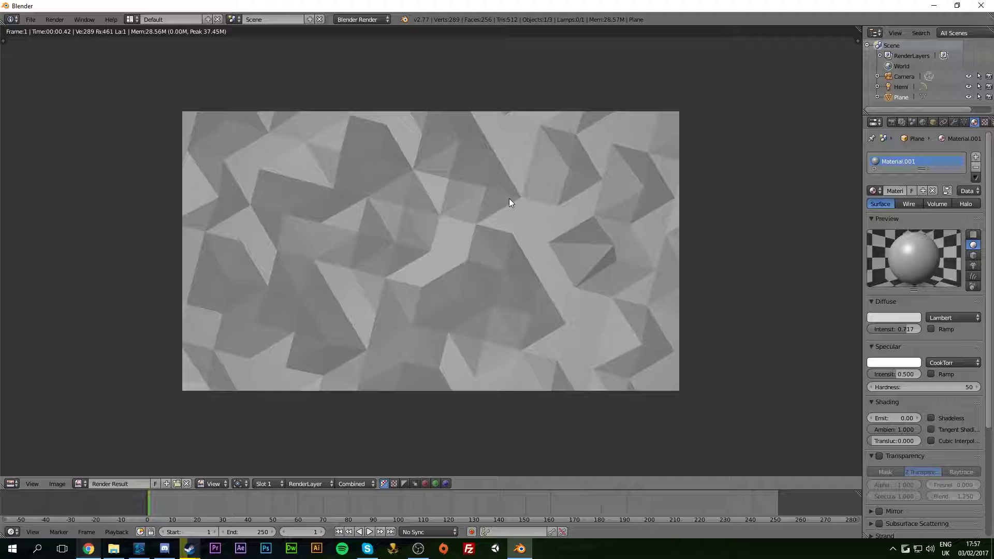